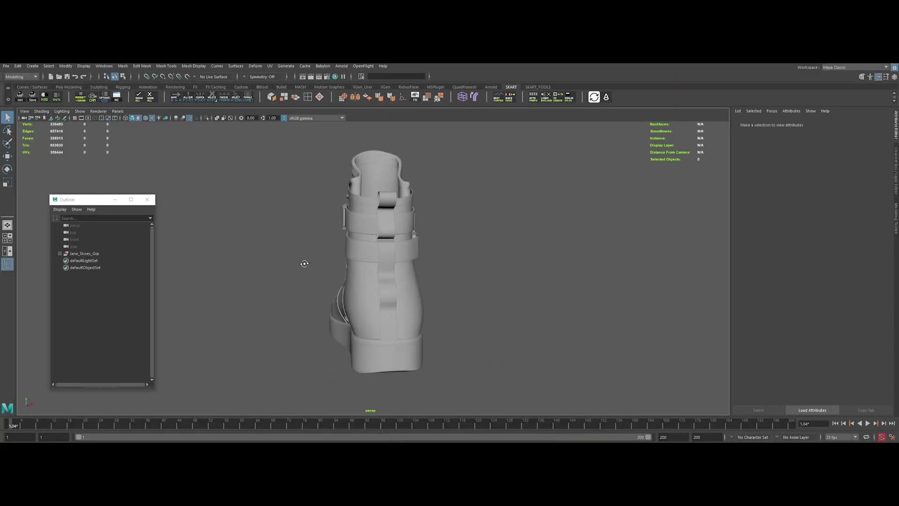
Step: Examine the shoe model from several angles and expand Jane_Shoes_Grp to list its parts
scroll(309, 305, up, 3)
alt+drag(277, 265, 417, 283)
alt+drag(373, 302, 393, 307)
alt+right_drag(394, 307, 311, 241)
alt+drag(311, 241, 398, 227)
drag(223, 155, 523, 324)
click(527, 321)
click(60, 254)
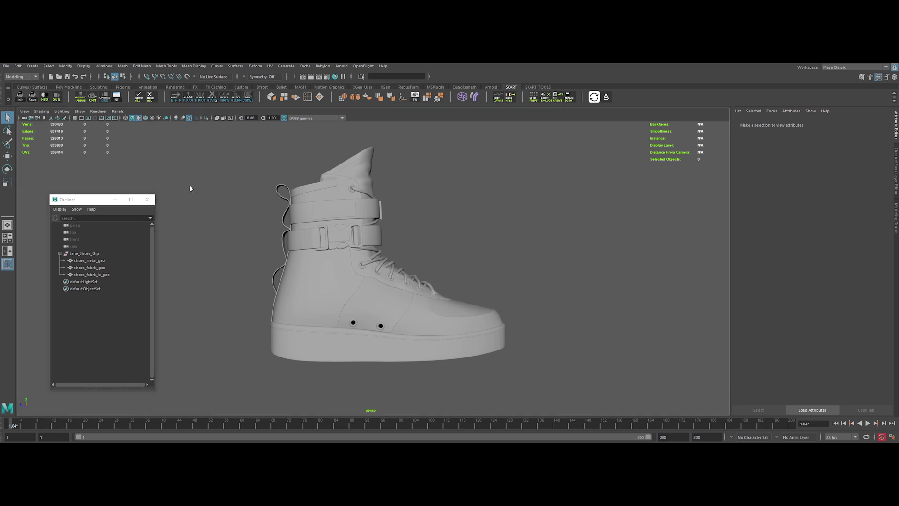
Step: Display the shoe with its textures and inspect it up close from several sides
click(140, 120)
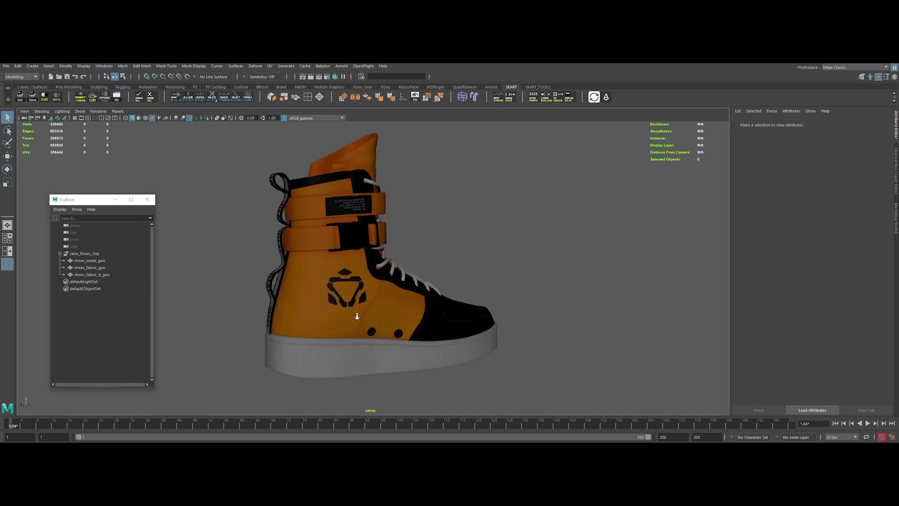
scroll(370, 321, up, 10)
alt+drag(382, 323, 273, 303)
alt+middle_drag(378, 318, 379, 298)
alt+drag(380, 299, 287, 262)
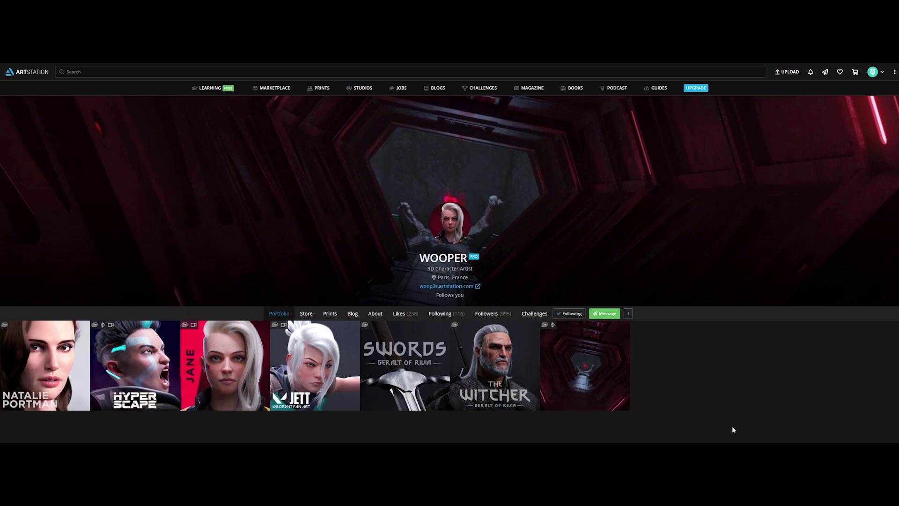
Step: Switch to the ArtStation page, look through the JANE project's images, and view the Bomber Custom Outfit product video
click(228, 358)
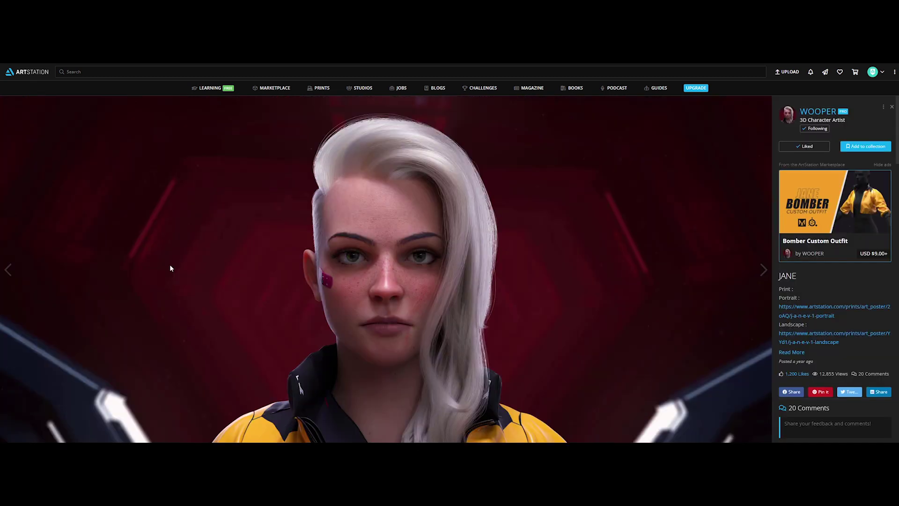
scroll(180, 258, down, 8)
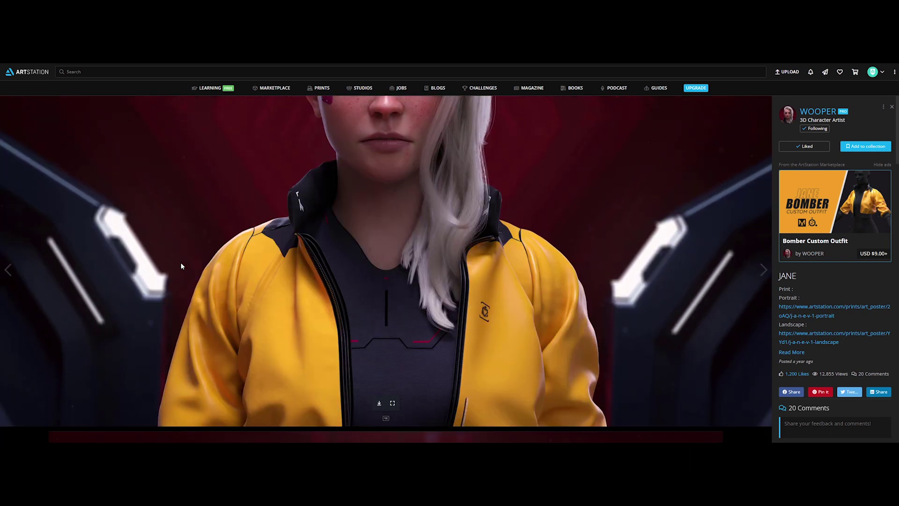
scroll(180, 266, down, 3)
scroll(179, 265, down, 10)
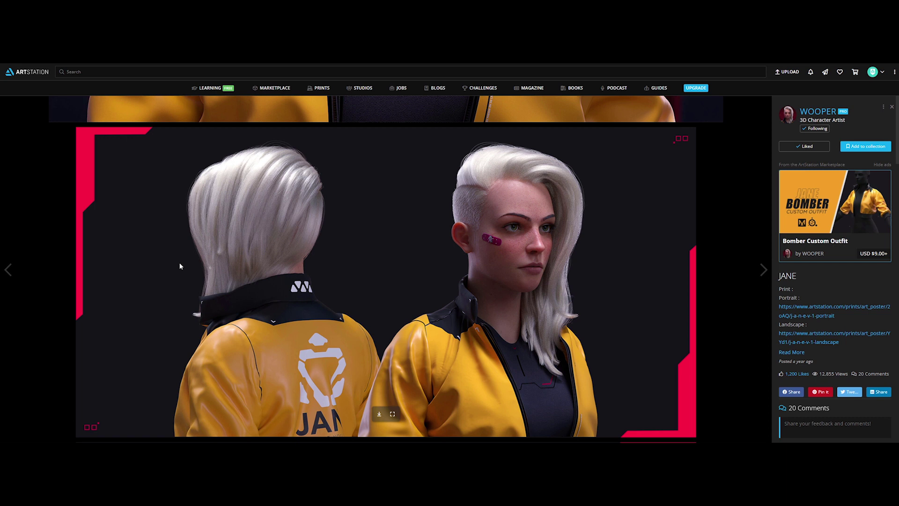
scroll(179, 266, down, 7)
scroll(179, 266, down, 6)
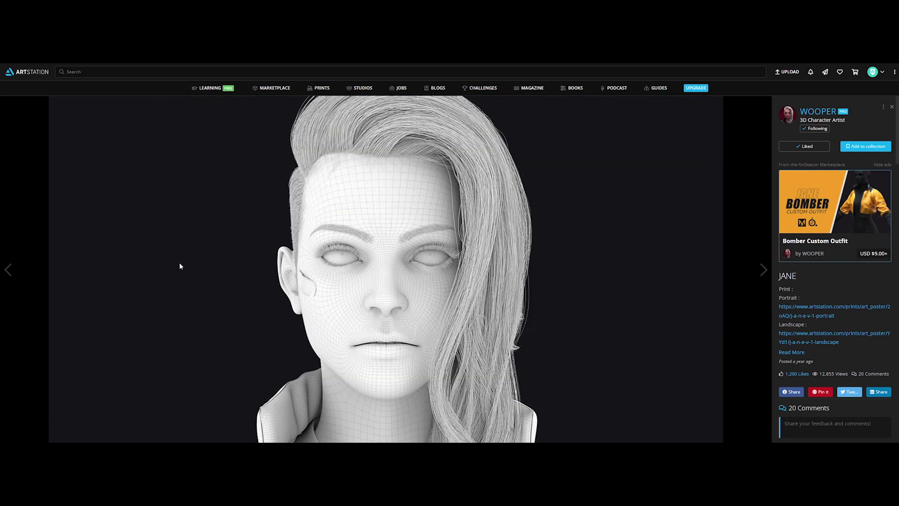
scroll(180, 266, down, 18)
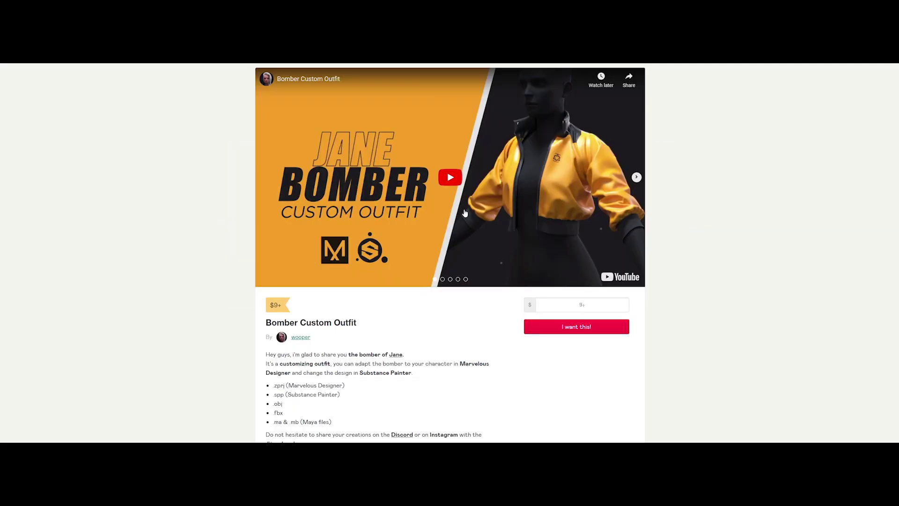
click(465, 211)
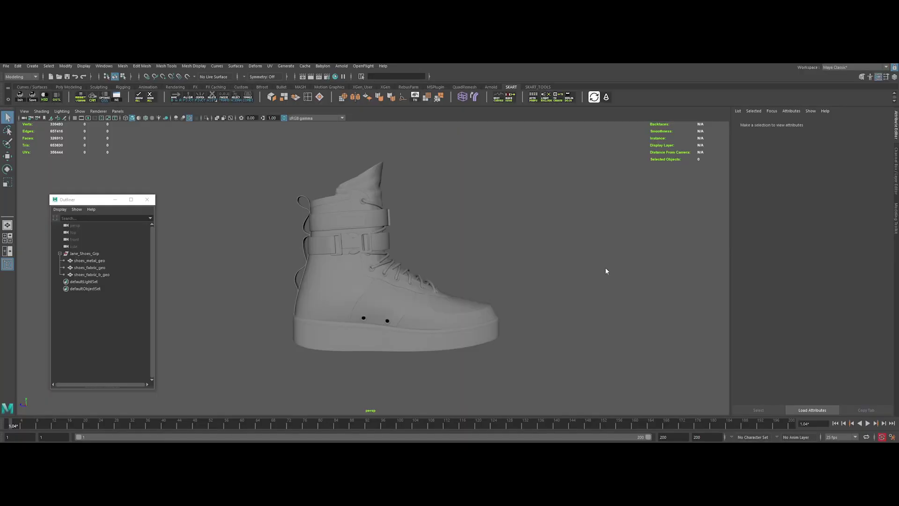
Step: Duplicate the Jane_Shoes_Grp group and select the copy
mouse_move(532, 271)
alt+mouse_down()
mouse_move(516, 275)
mouse_move(542, 271)
alt+mouse_up()
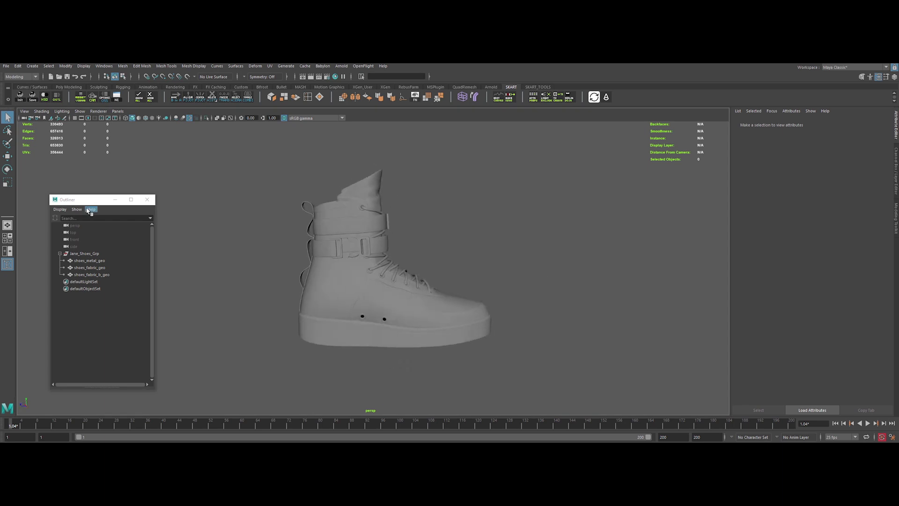
drag(89, 202, 119, 198)
click(114, 246)
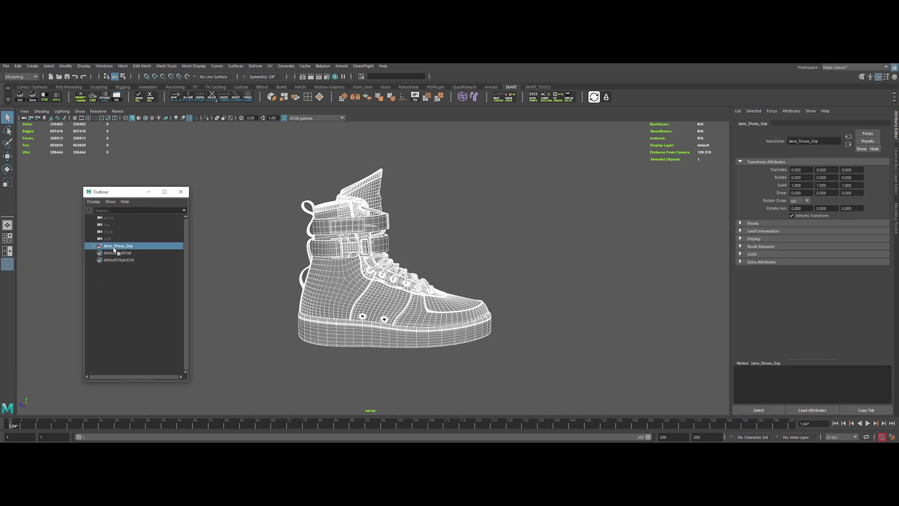
key(ctrl+d)
click(118, 247)
click(121, 253)
Step: Isolate the duplicated shoe group and combine its meshes into a single object
click(206, 118)
drag(276, 152, 517, 368)
click(343, 97)
click(212, 97)
click(253, 196)
click(387, 289)
Step: Rename the combined shoe mesh as Jane_Shoes_Dummy
text(w)
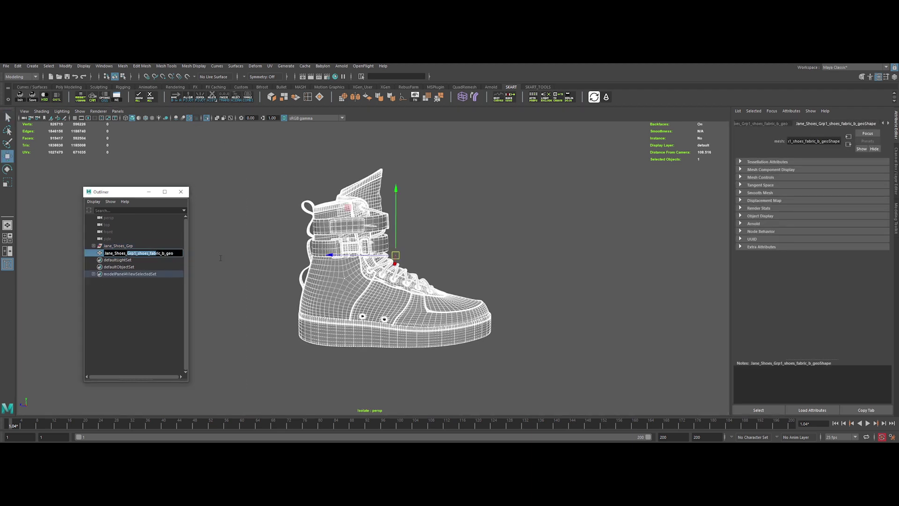
text(Jane_Shoes_Dummy)
click(240, 261)
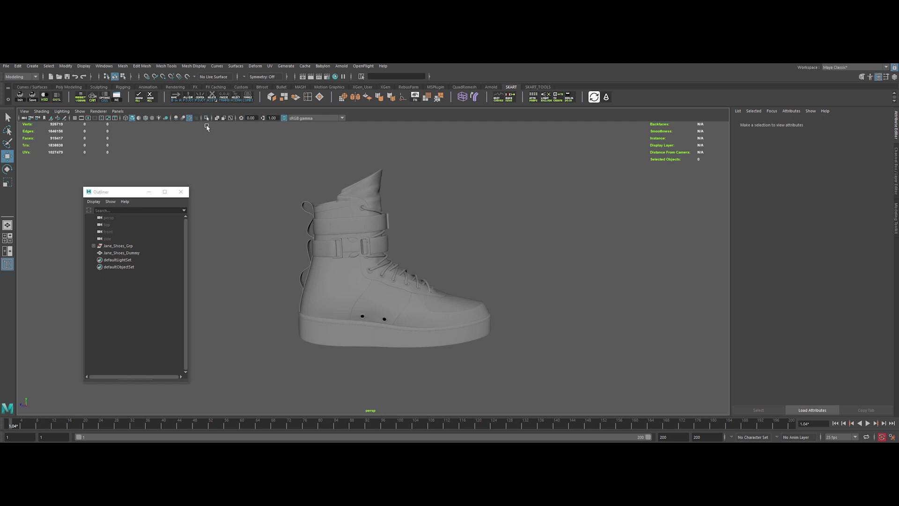
Step: Create a NURBS circle at the origin in the top view and scale it up until it encloses the shoe
right_click(25, 118)
click(37, 145)
scroll(180, 173, down, 3)
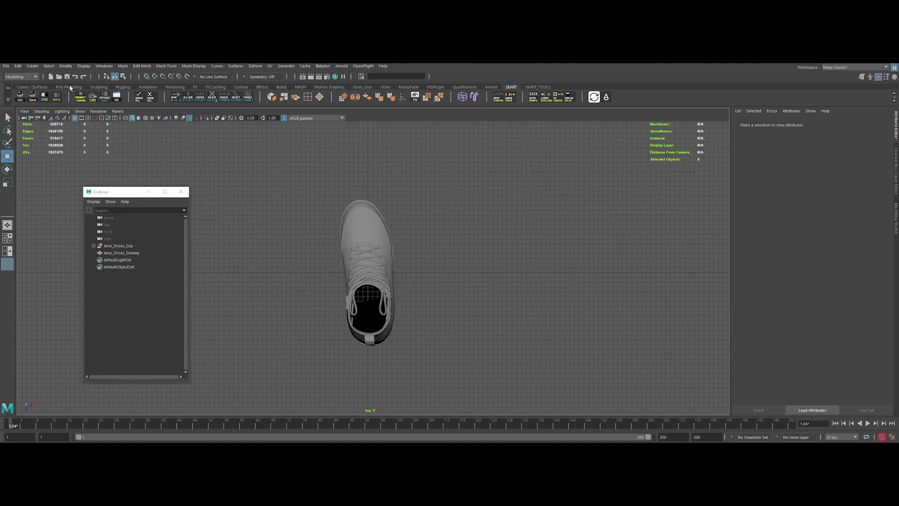
click(32, 88)
click(20, 97)
key(r)
middle_drag(370, 281, 499, 398)
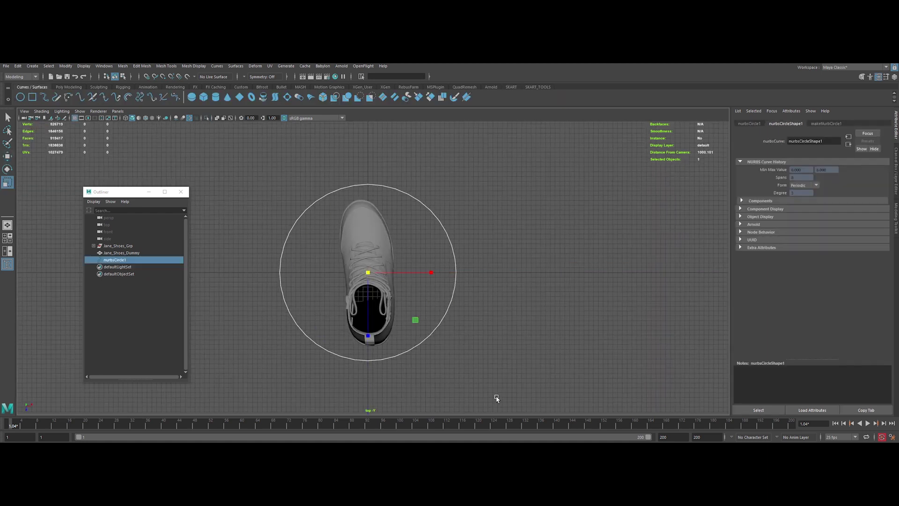
Step: Rename the NURBS circle as Shoes_CTRL
click(512, 87)
double_click(116, 259)
text(Shoes_CTRL)
key(Return)
Step: Parent Jane_Shoes_Grp and Jane_Shoes_Dummy under the Shoes_CTRL circle
click(117, 247)
shift+click(114, 253)
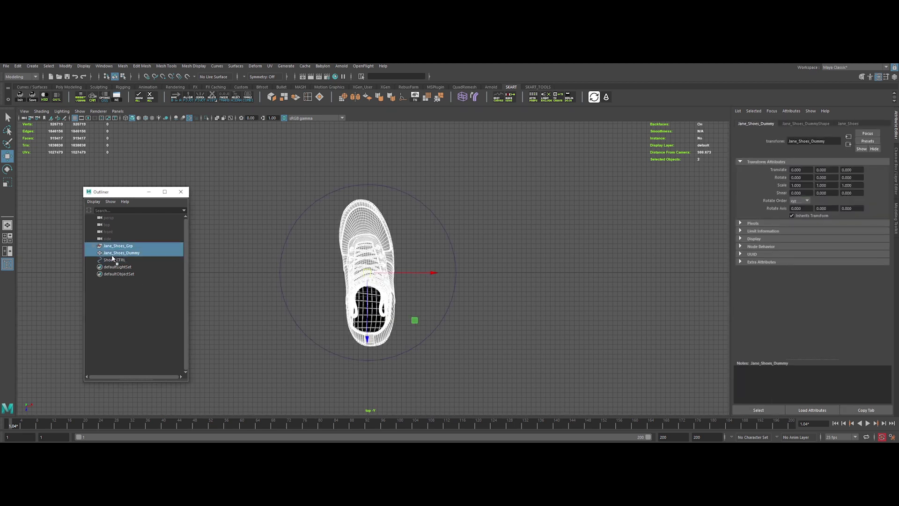
shift+click(111, 260)
key(p)
click(280, 268)
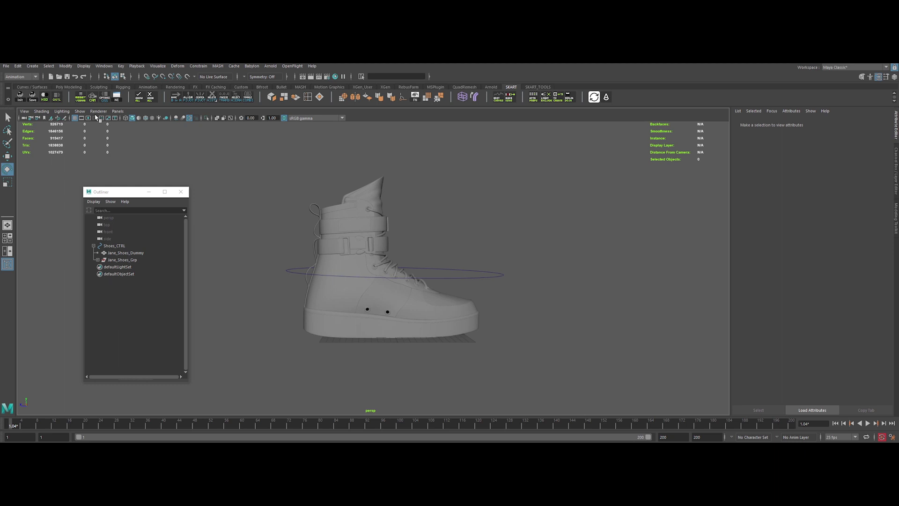
Step: Create a polygon cube at the origin and rename it Vector
click(68, 87)
click(33, 99)
key(w)
click(206, 119)
click(206, 119)
click(238, 262)
double_click(110, 267)
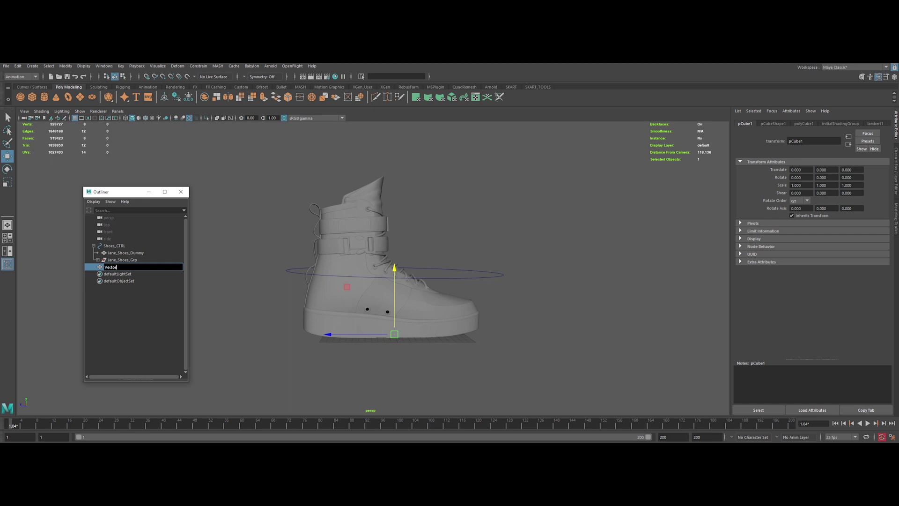
click(218, 298)
click(110, 267)
Step: Create a MASH network from the Vector cube with the Instances geometry type and linear distribution
click(25, 77)
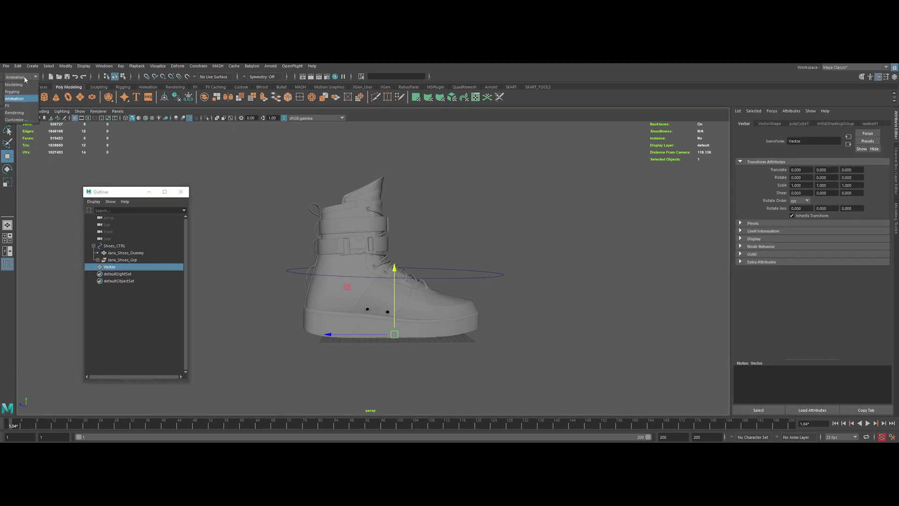
click(23, 98)
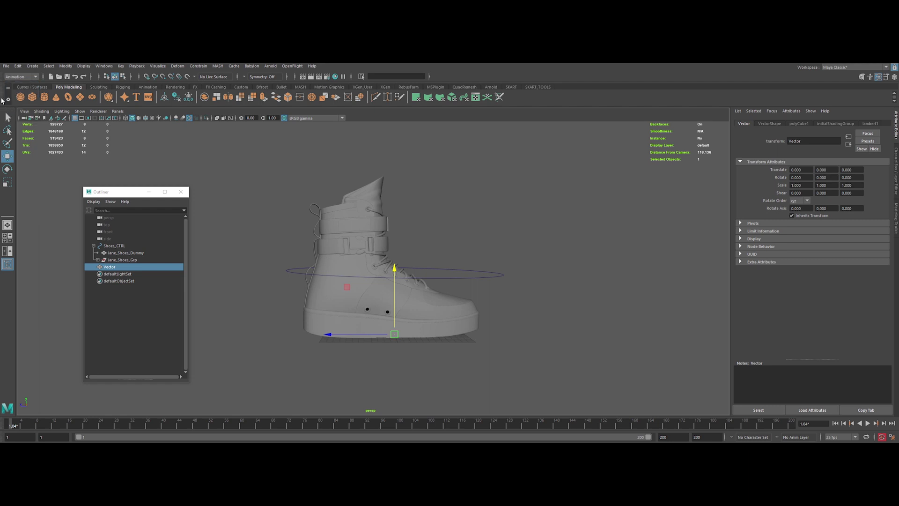
click(218, 66)
click(277, 79)
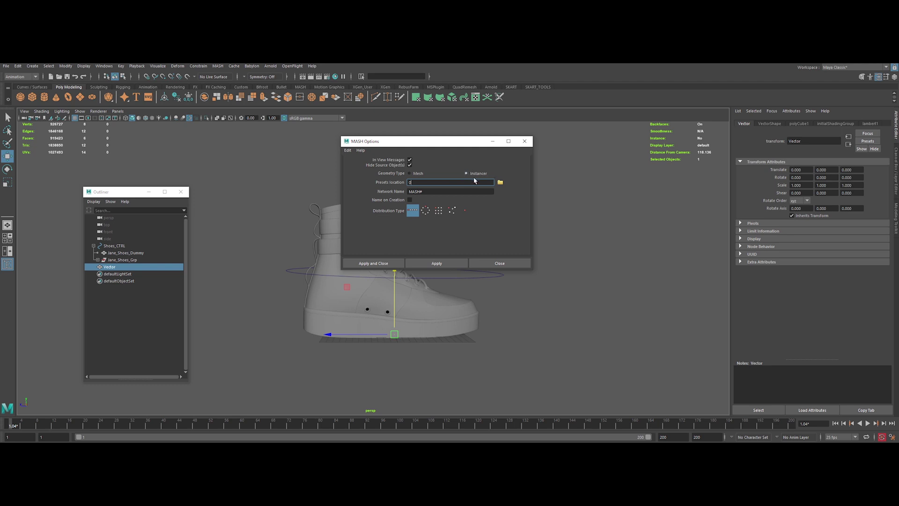
click(369, 264)
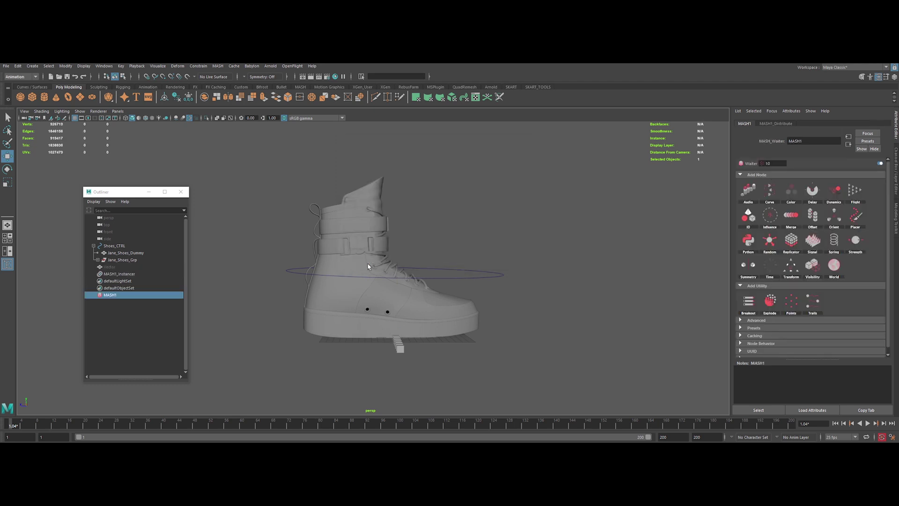
Step: Open the MASH Editor and set the MASH1_Distribute node's distribution type to Mesh
click(217, 66)
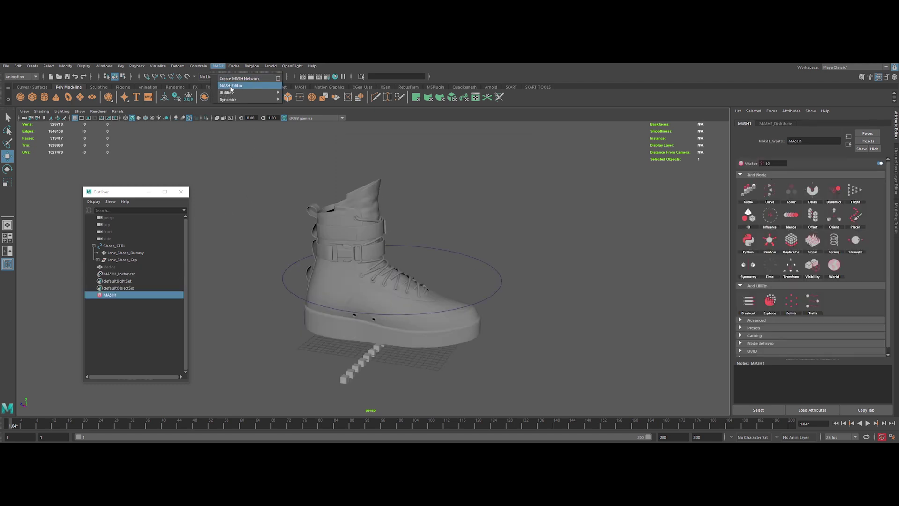
click(234, 86)
click(599, 247)
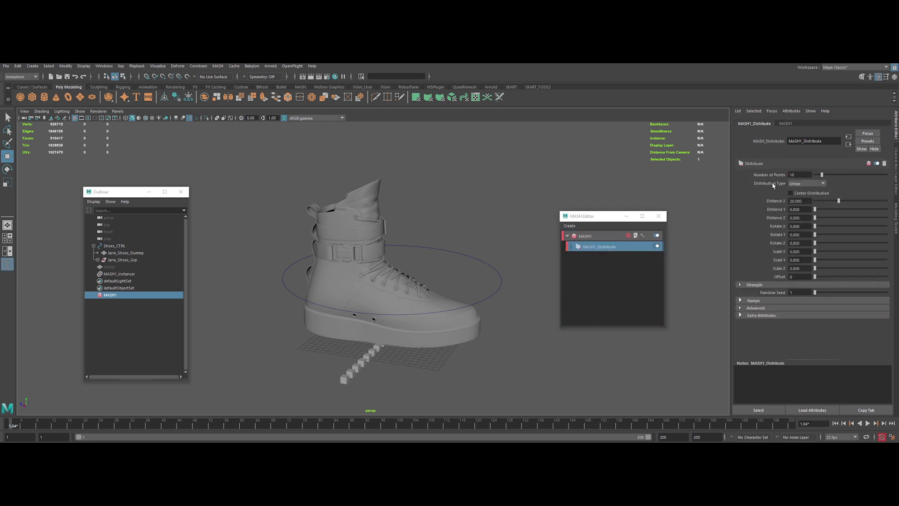
click(805, 184)
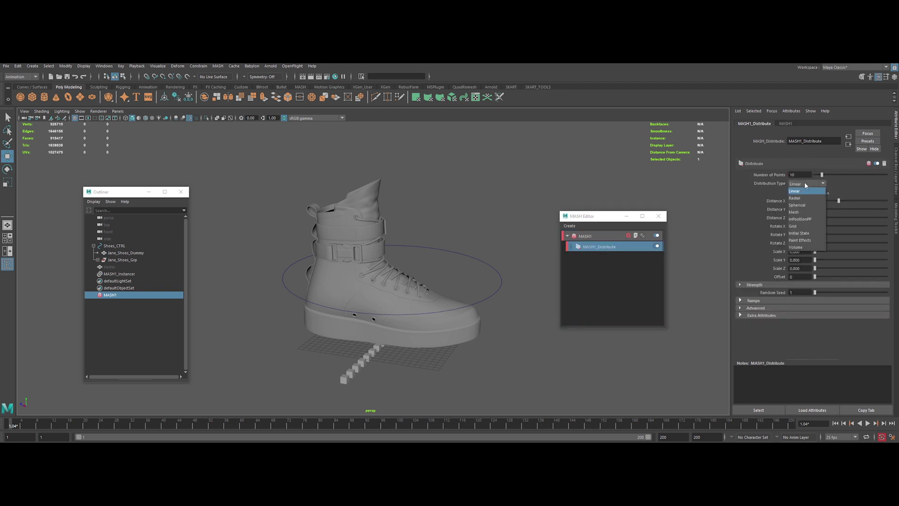
click(804, 212)
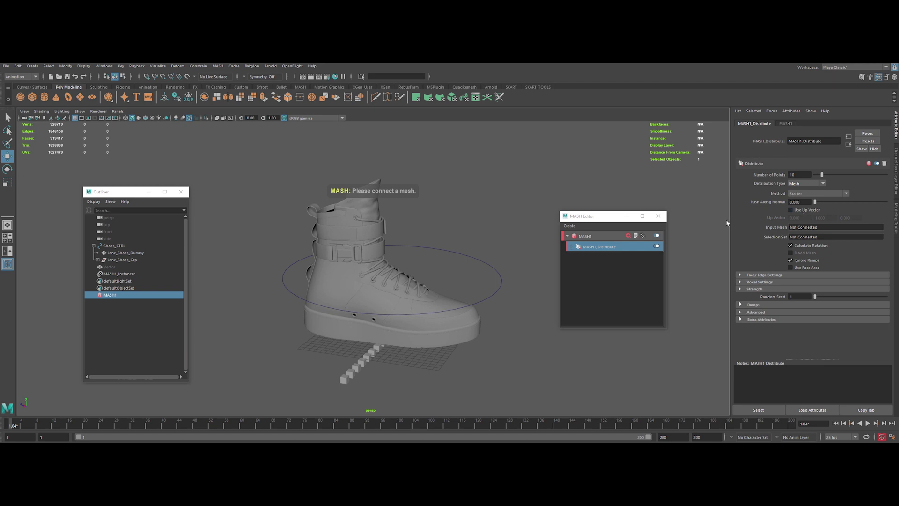
Step: Connect Jane_Shoes_Dummy as the distribution's input mesh, with Use Face Area enabled and 200 points
middle_drag(116, 256, 802, 230)
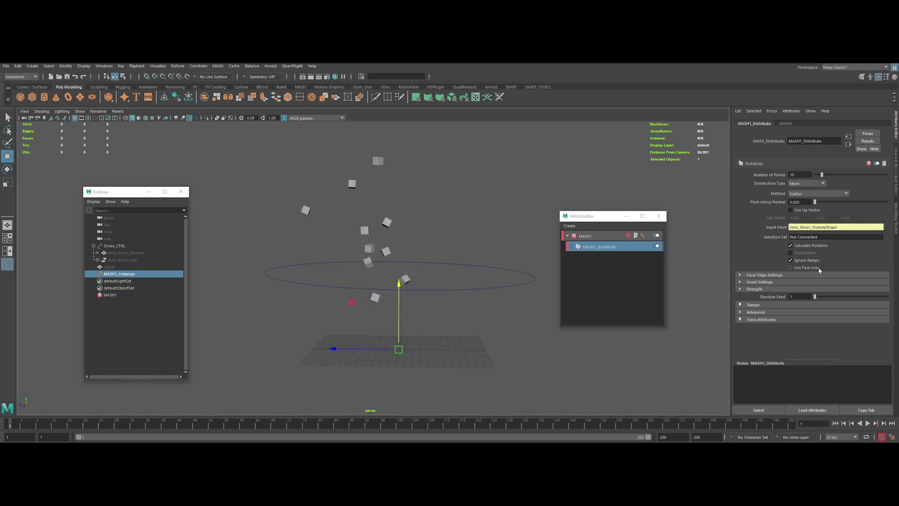
click(791, 267)
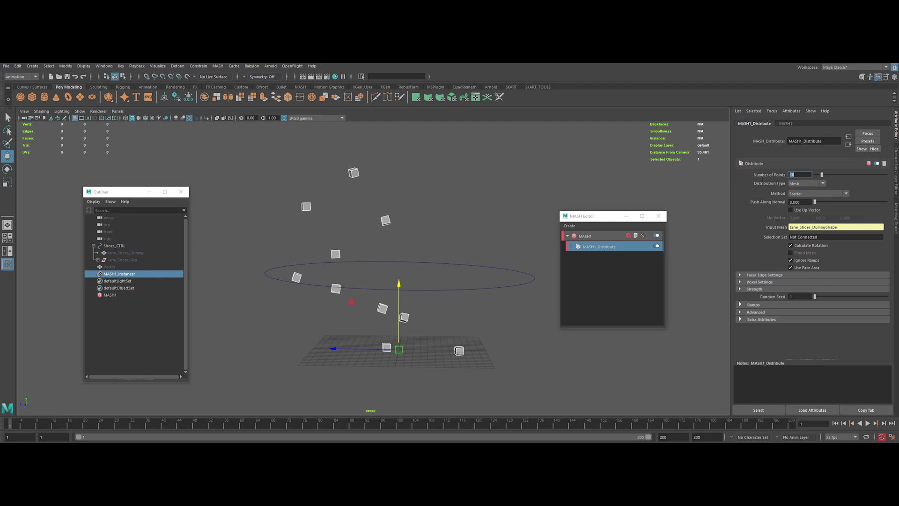
key(Return)
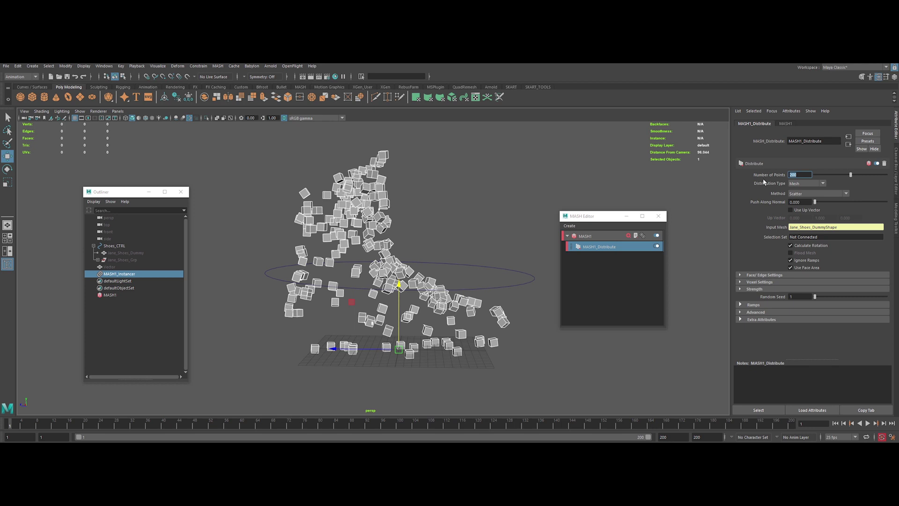
Step: Add a Signal node and a Trails utility to the MASH1 network
click(611, 236)
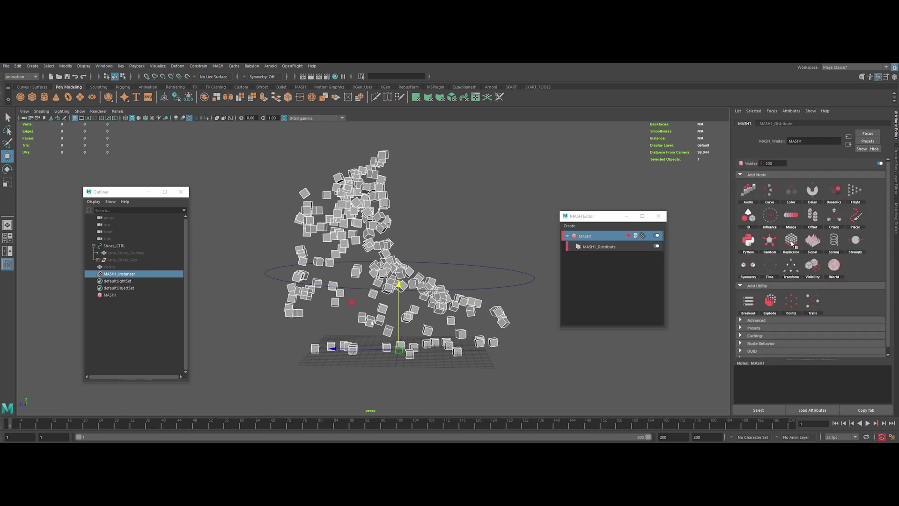
click(814, 242)
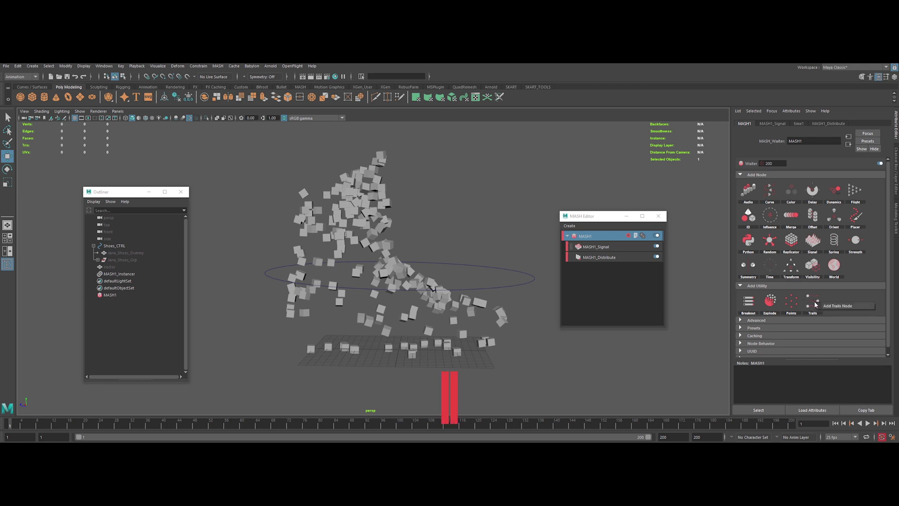
click(832, 309)
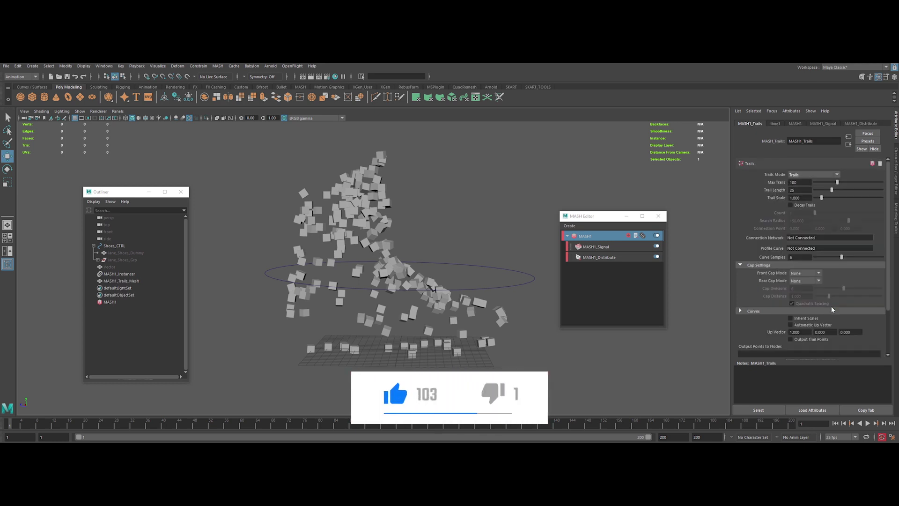
Step: Set the signal type of the MASH1_Signal node to Curl Noise
click(607, 247)
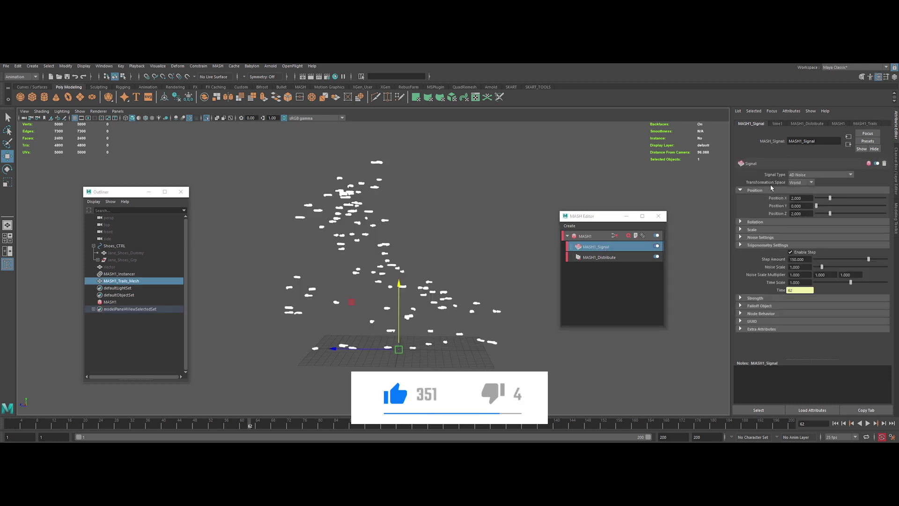
click(808, 175)
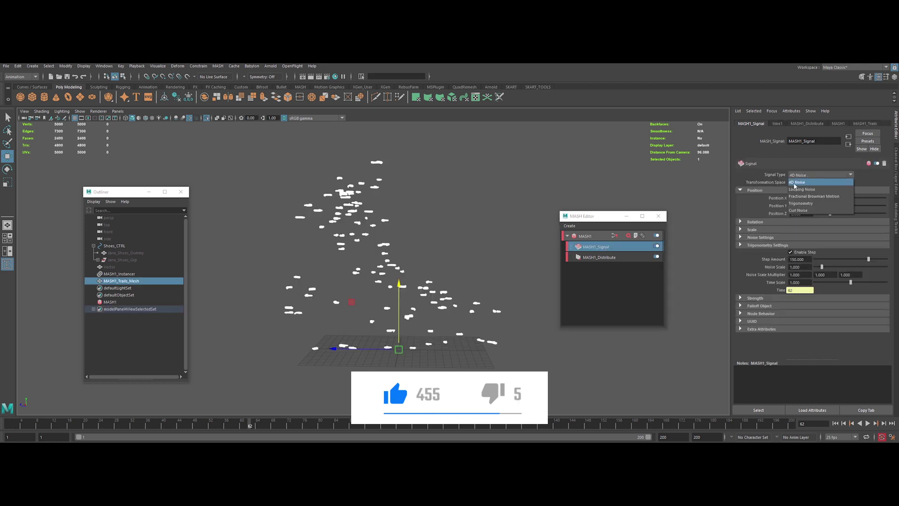
click(815, 211)
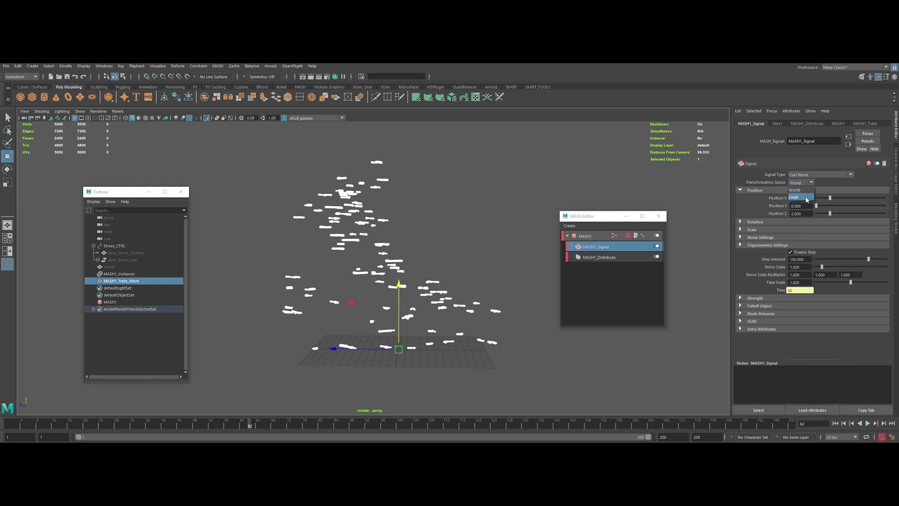
Step: Switch the MASH1_Signal node's transformation space to Local and play the trail animation from the first frame
click(804, 198)
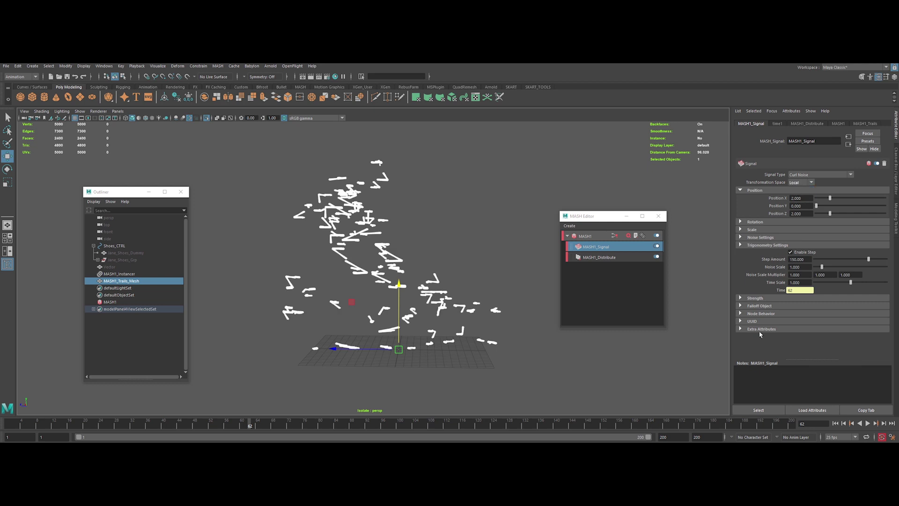
click(836, 424)
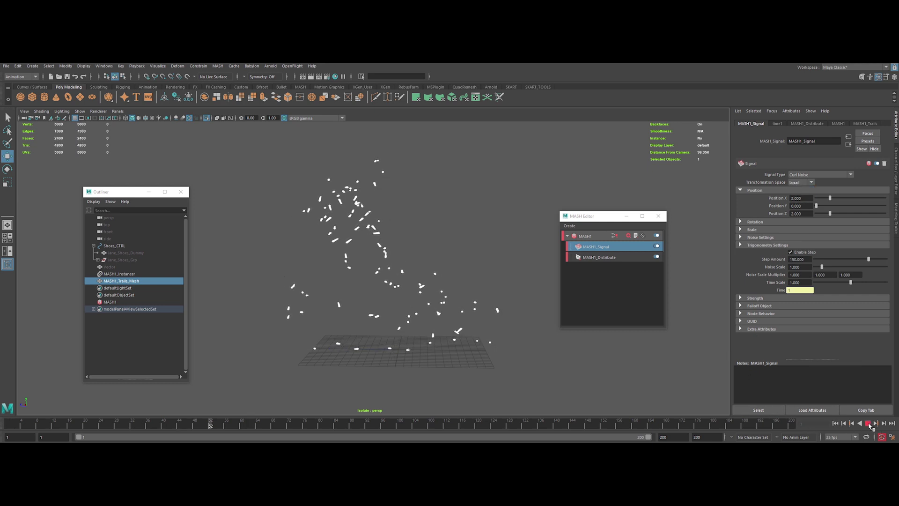
click(869, 425)
right_drag(426, 285, 433, 440)
click(796, 202)
click(770, 200)
click(524, 234)
click(401, 270)
click(525, 234)
scroll(403, 262, up, 4)
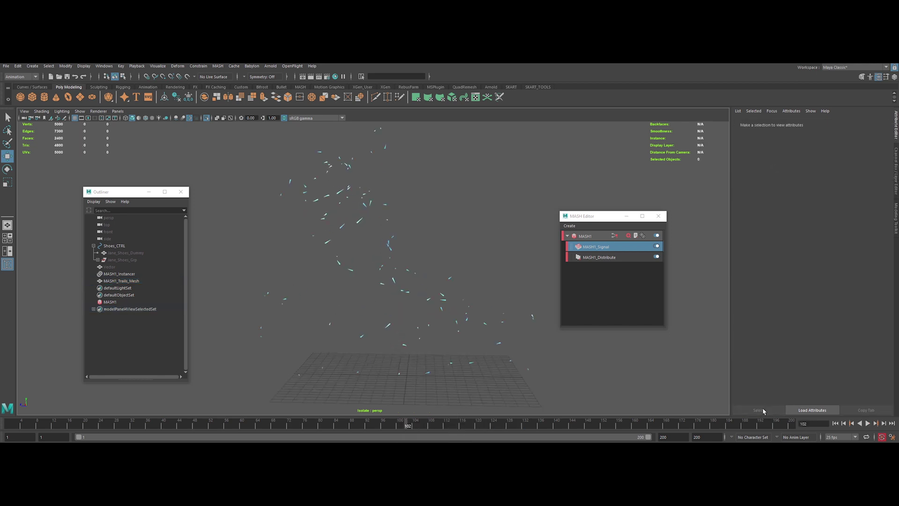
Step: Set the number of points in MASH1_Distribute to 1000 and allow up to 1000 trails in MASH1_Trails
click(604, 257)
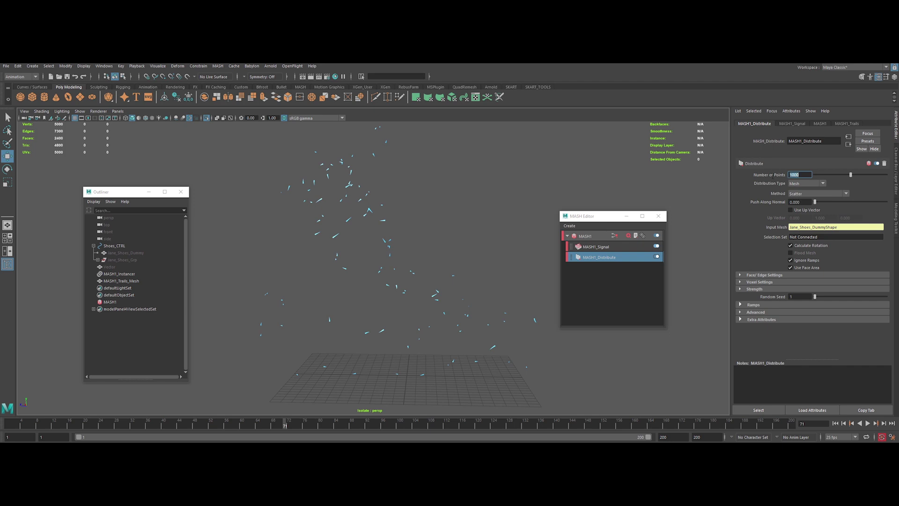
text(1000)
key(Return)
click(601, 238)
click(864, 124)
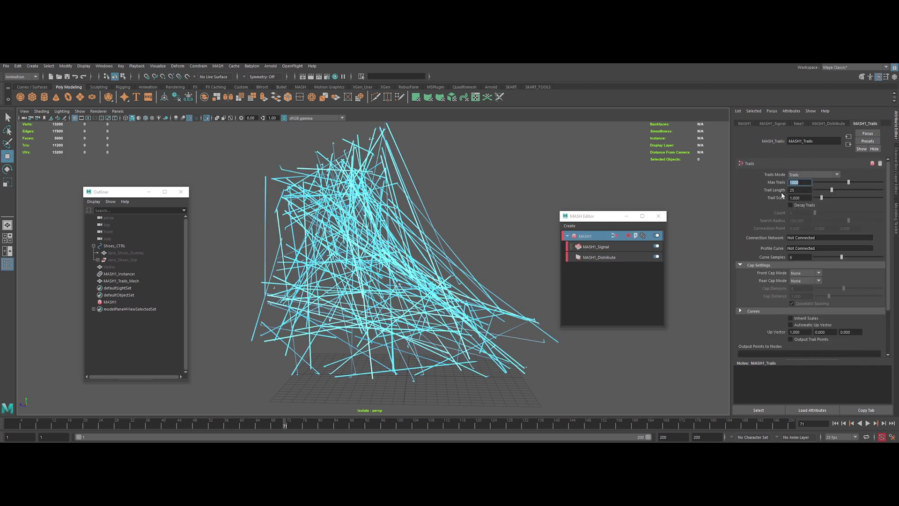
Step: Set the MASH1_Signal node's time scale to 3 and noise scale to 2, and replay the animation from the start
click(604, 246)
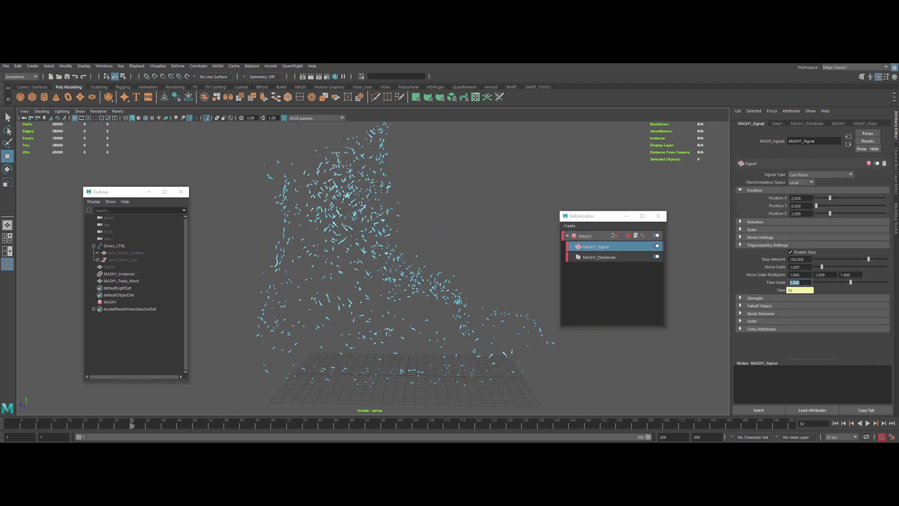
text(3)
key(Return)
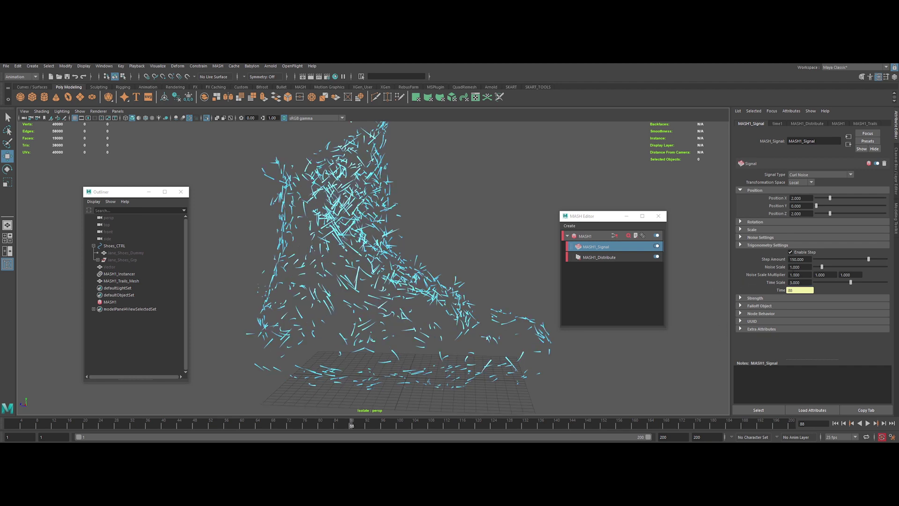
text(2)
key(Return)
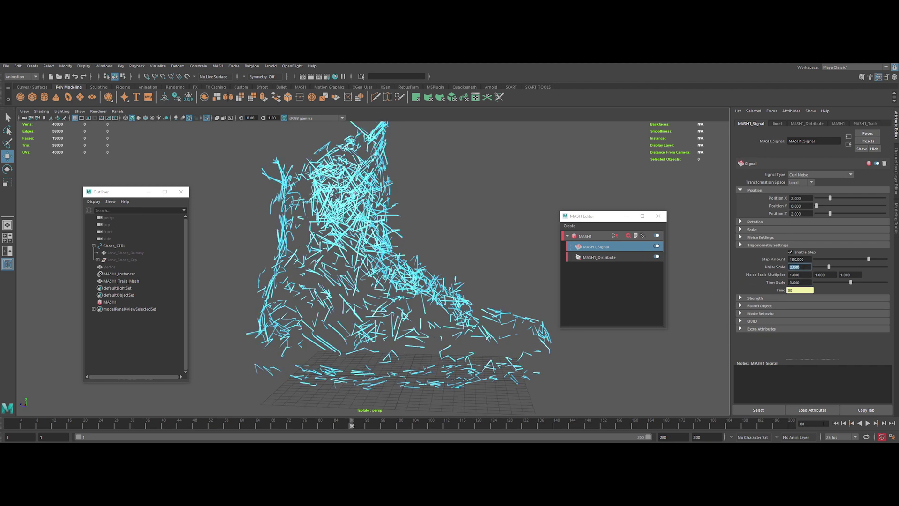
click(836, 423)
click(867, 423)
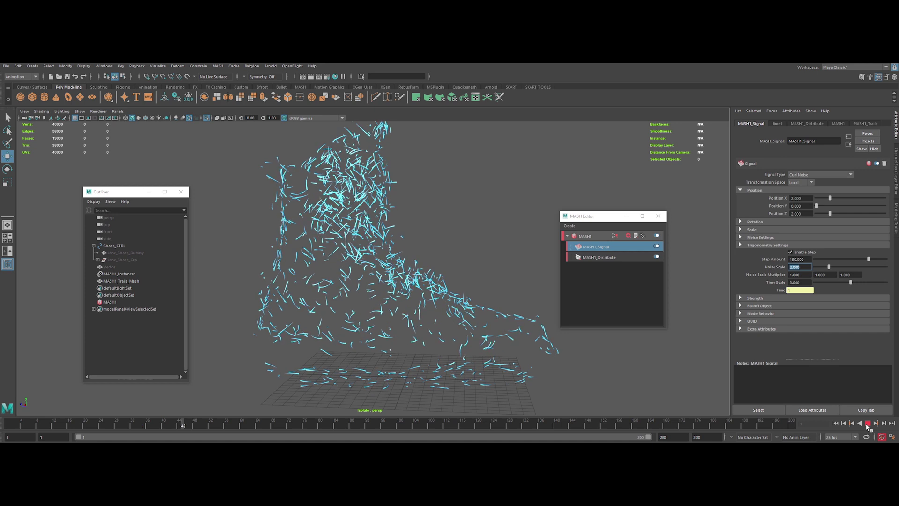
click(867, 425)
Step: Lower the end point of the trail taper curve in MASH1_Trails
click(602, 236)
click(865, 124)
scroll(754, 299, down, 4)
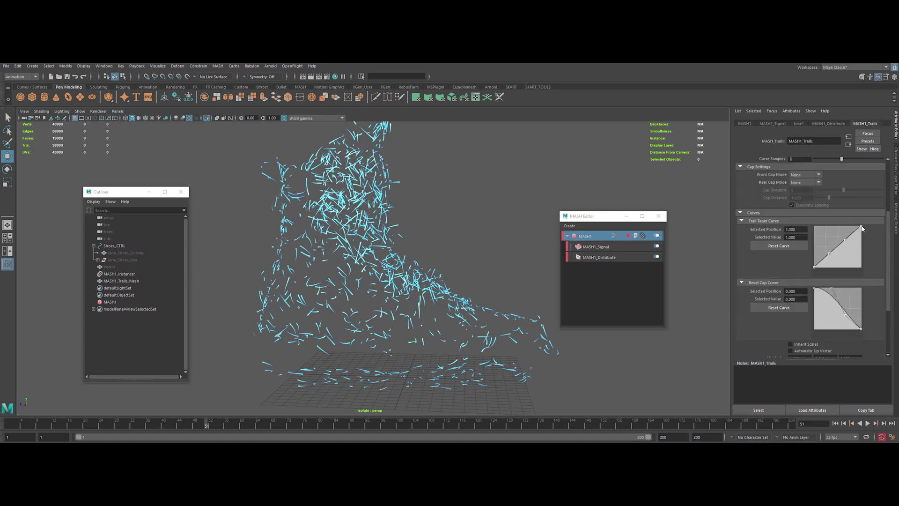
drag(862, 232, 862, 245)
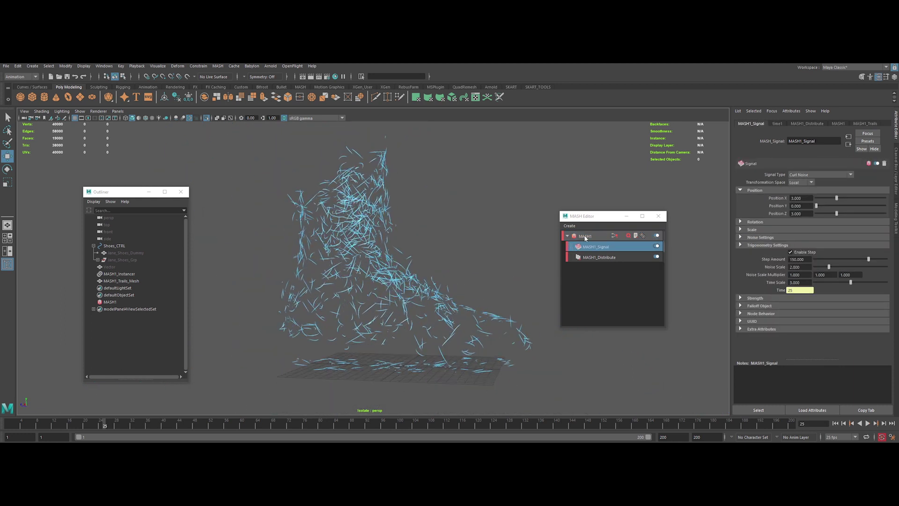
Step: Duplicate the MASH1 network and select the Signal node of the copy
click(586, 237)
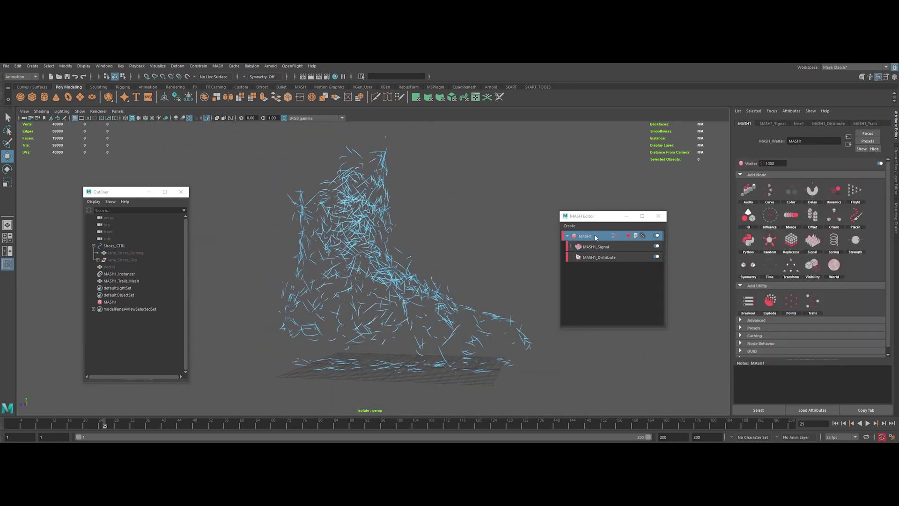
click(618, 246)
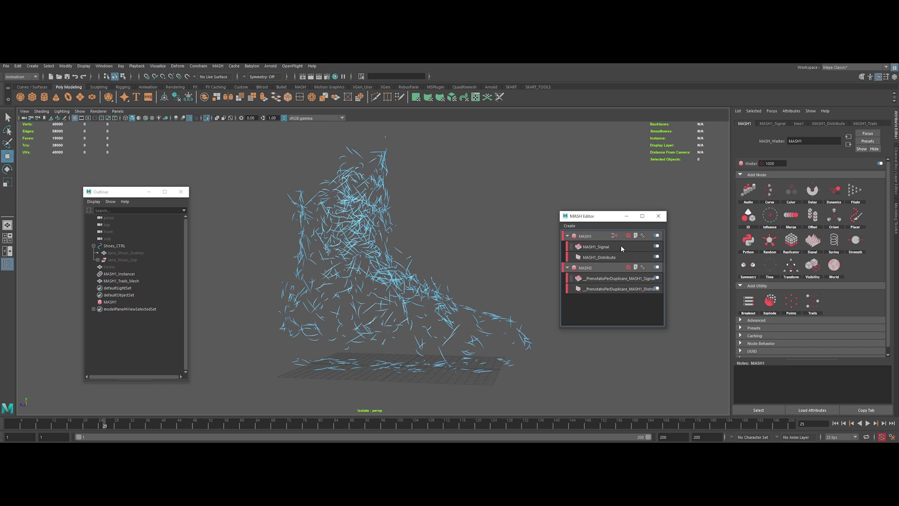
click(601, 281)
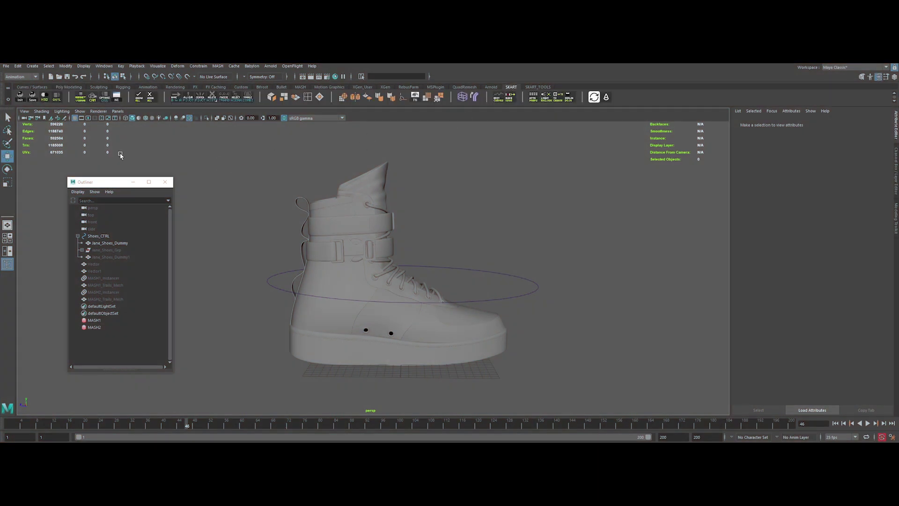
Step: Create a new camera for the viewport and set its focal length to 50
click(35, 124)
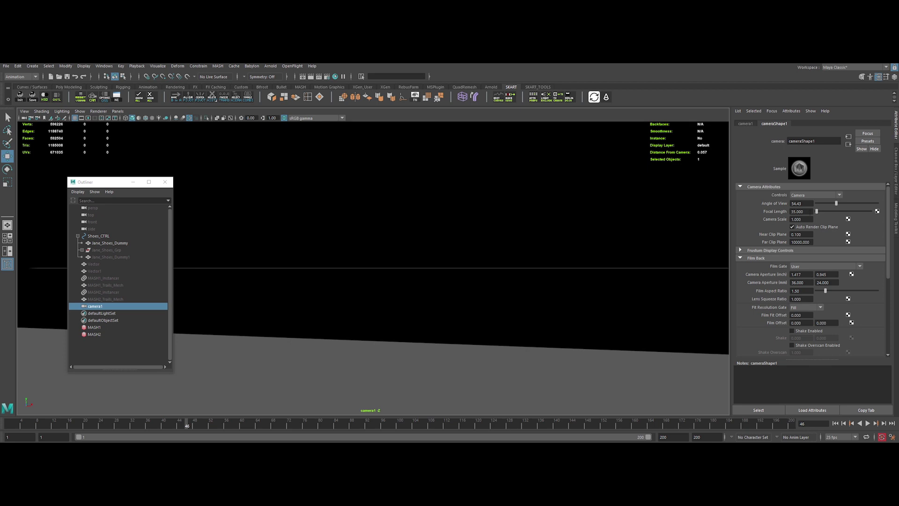
text(50)
key(Return)
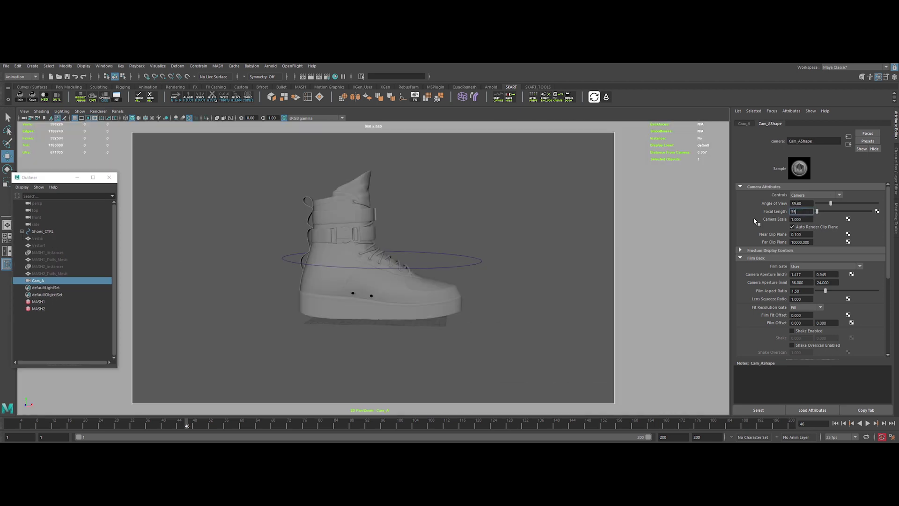
Step: Set Cam_A's focal length to 35 and frame a low close-up of the shoe through it
text(35)
key(Return)
click(508, 314)
scroll(496, 304, up, 6)
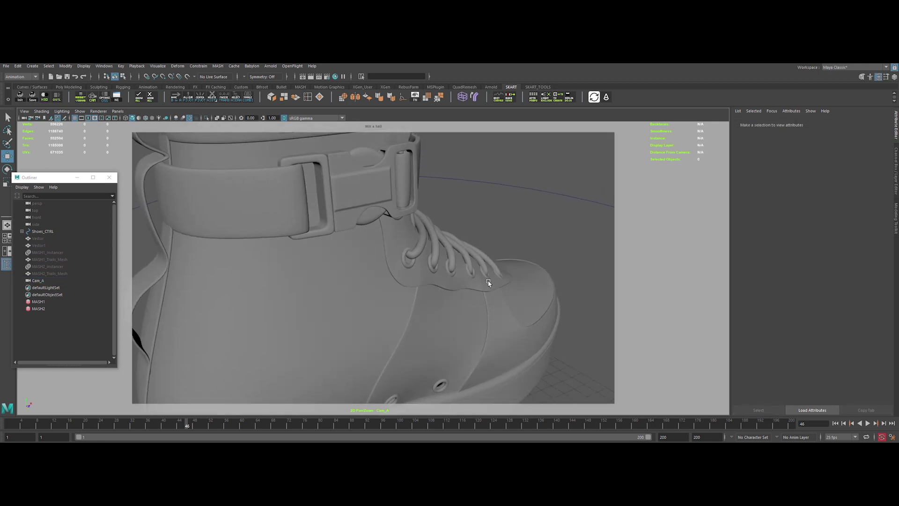
alt+drag(483, 297, 248, 230)
scroll(274, 232, down, 4)
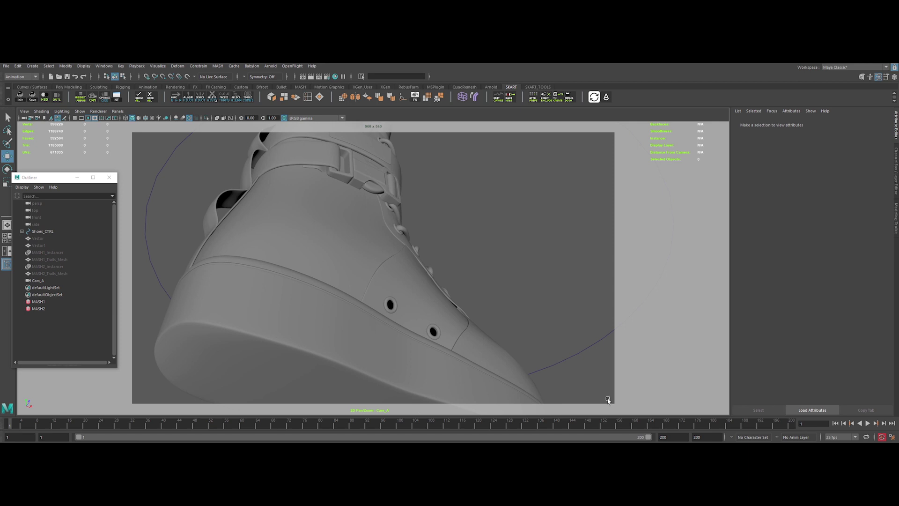
Step: Set the animation range to end at frame 100
double_click(667, 437)
text(100)
key(Tab)
text(1)
click(236, 251)
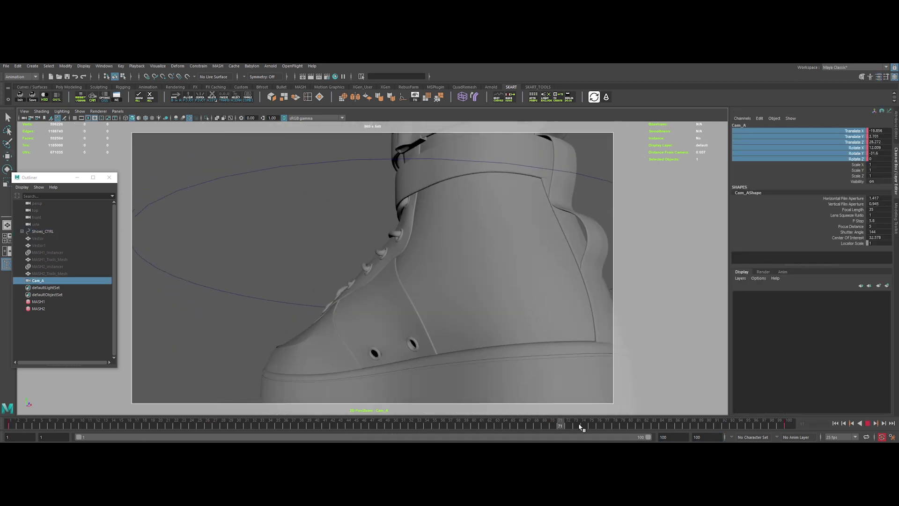
Step: Play back the shot through Cam_A to review the camera move around the shoe
alt+drag(403, 305, 479, 340)
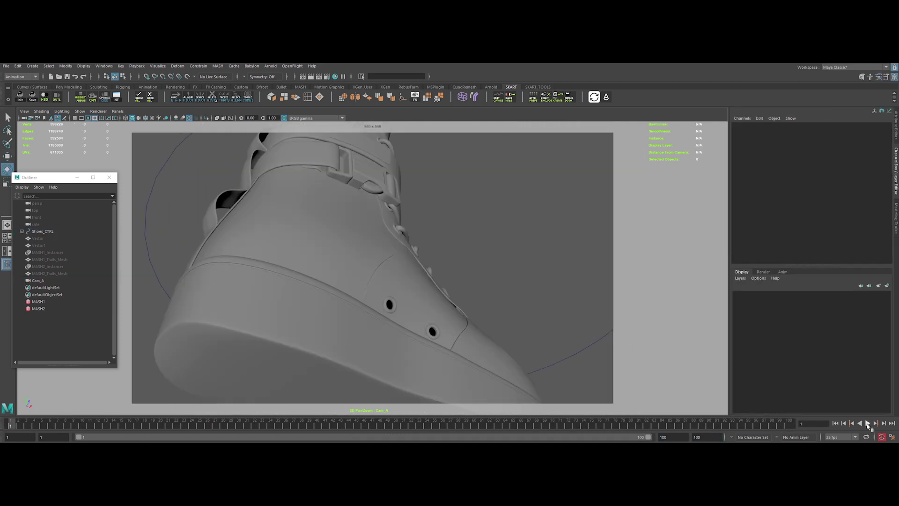
click(867, 425)
click(867, 424)
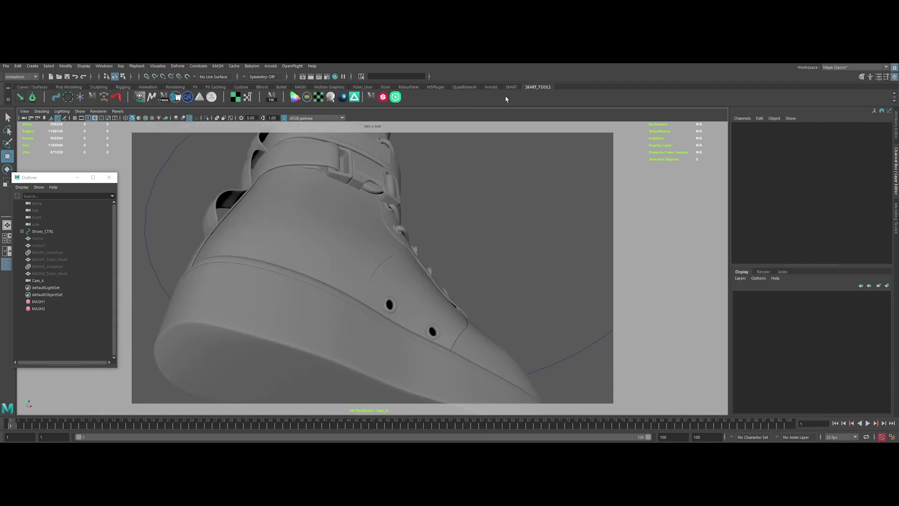
Step: Open the easyEasyEase tool and the Graph Editor, and select both Rotate Y keys of Shoes_CTRL
click(532, 97)
click(498, 97)
drag(389, 167, 408, 167)
click(568, 356)
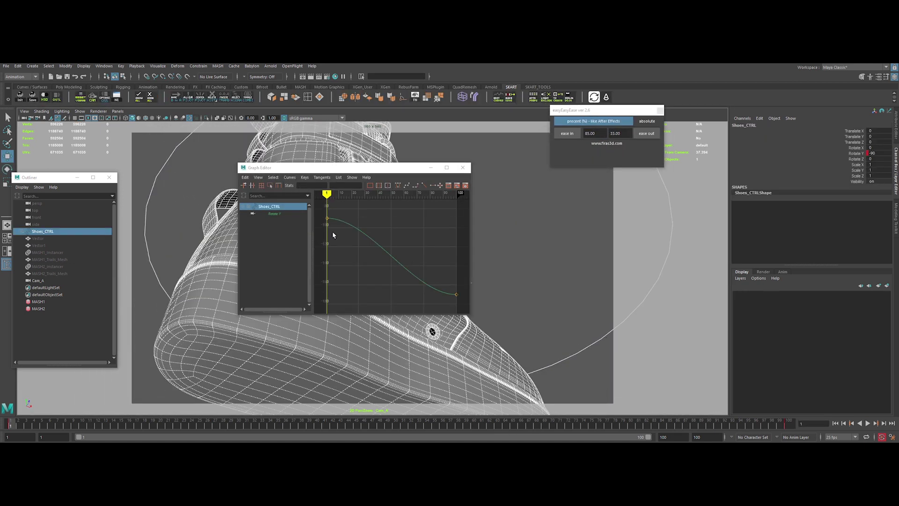
drag(321, 209, 464, 304)
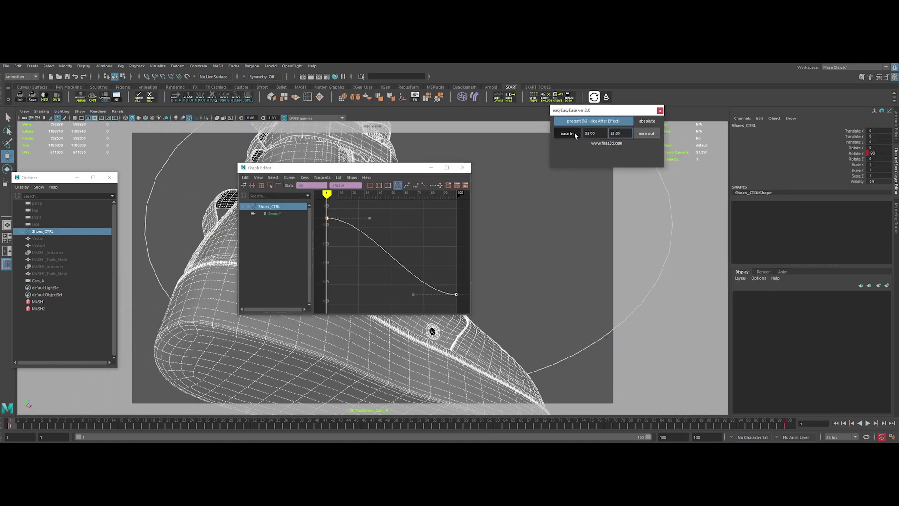
Step: Apply an 85% ease out to Cam_A's keys with easyEasyEase and review the motion up to frame 200
click(41, 280)
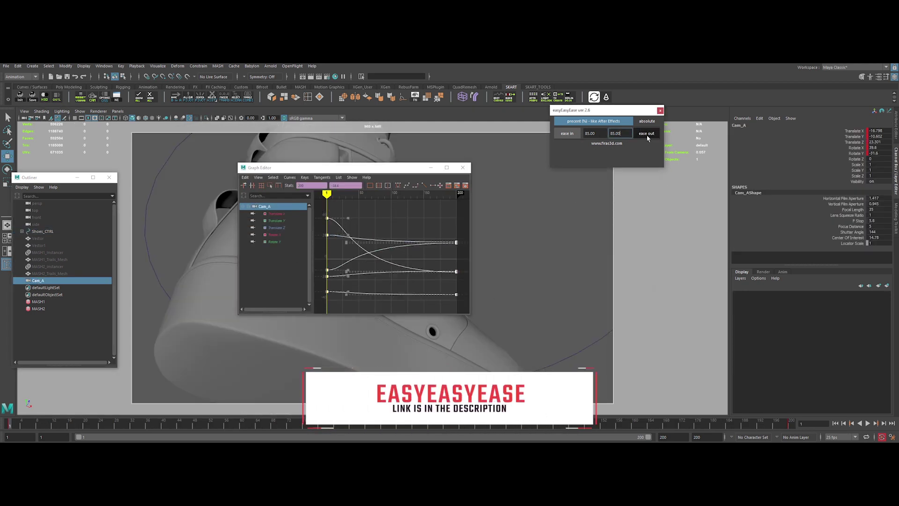
click(648, 137)
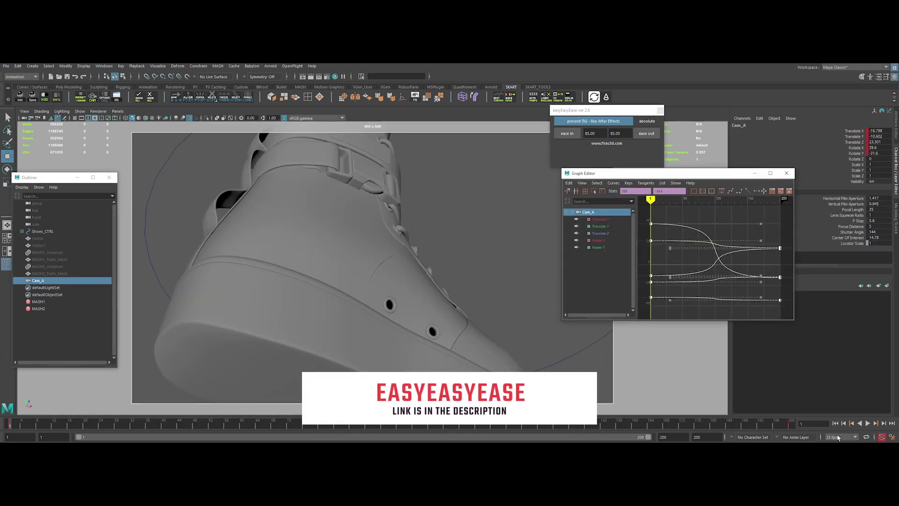
click(869, 426)
click(836, 424)
drag(399, 427, 791, 426)
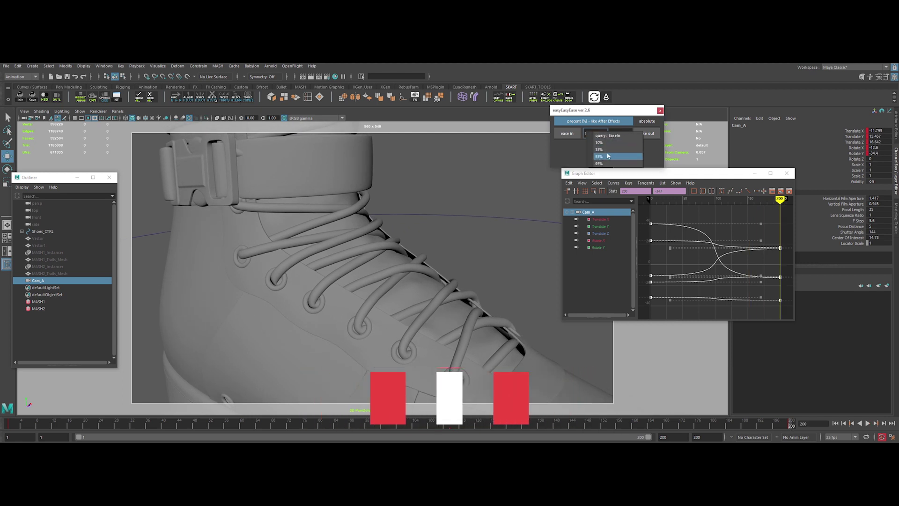
Step: Ease all Rotate Y keys of Shoes_CTRL using 85% ease in and 10% ease out, and scrub through the rotation
right_click(604, 135)
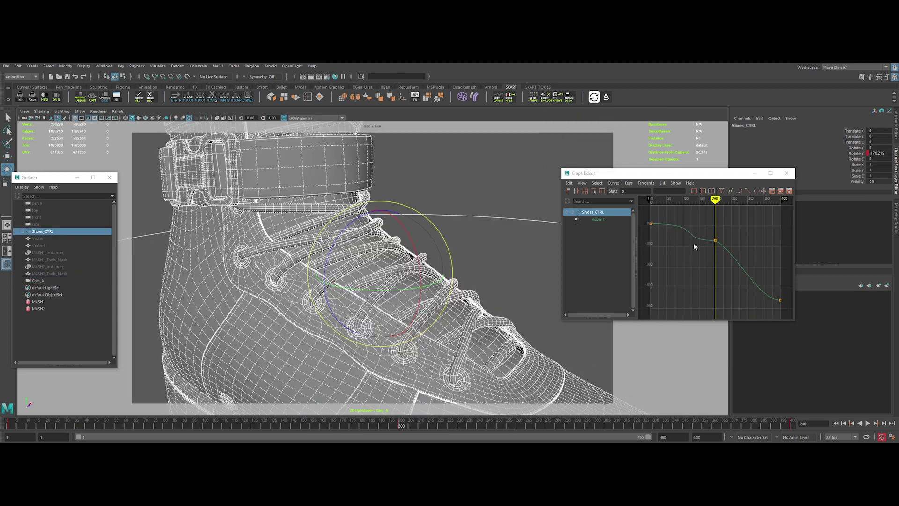
drag(645, 224, 791, 312)
drag(791, 313, 792, 314)
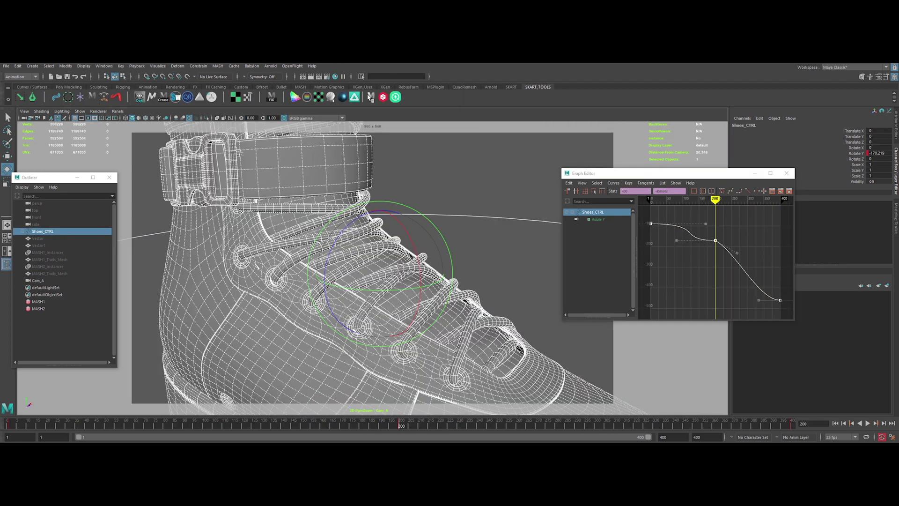
click(647, 133)
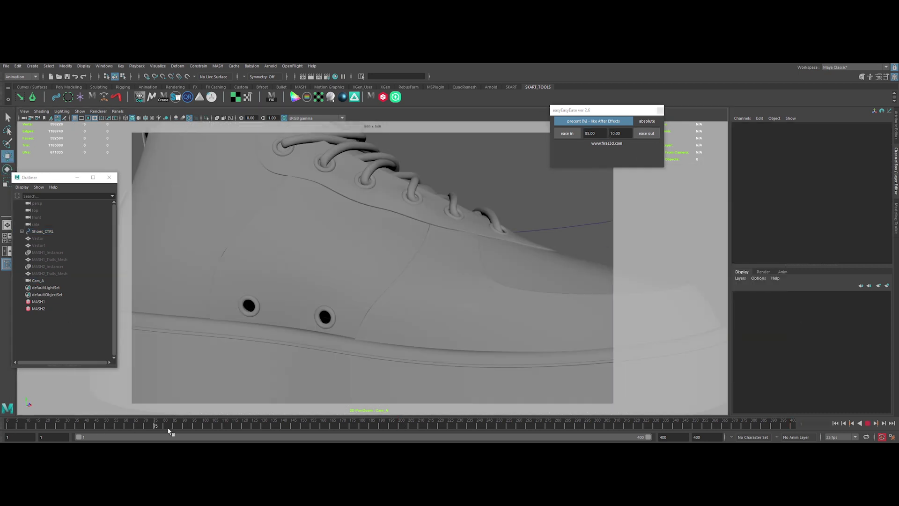
drag(169, 432, 747, 423)
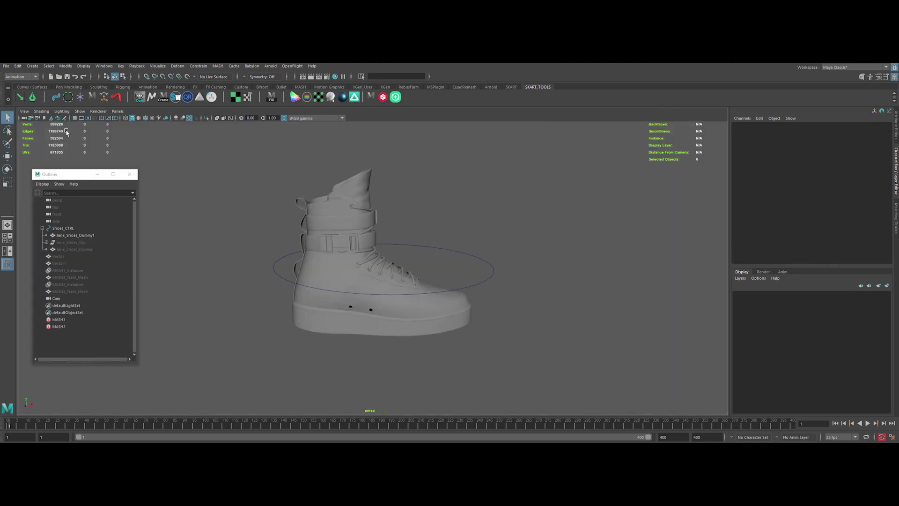
Step: Import the studio scene with its lights, backdrop and camera around the shoe, and scrub through the shot
click(6, 66)
click(47, 145)
double_click(204, 148)
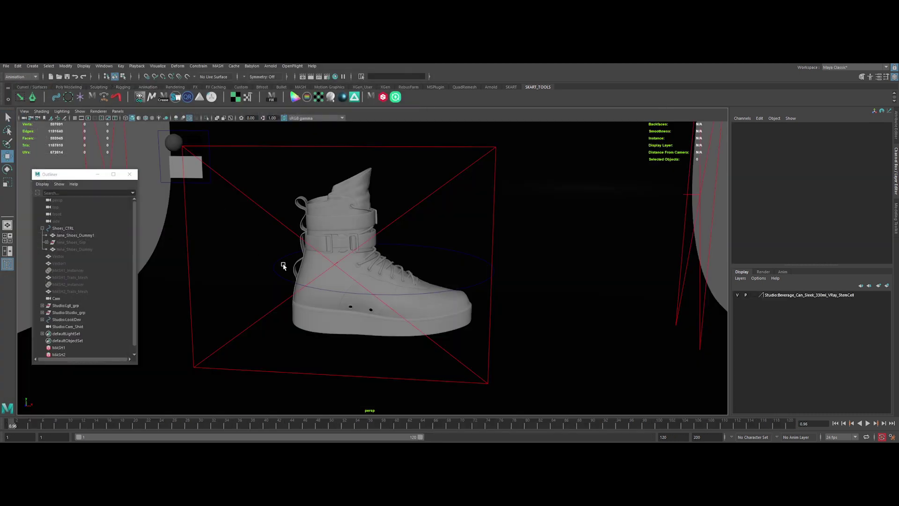
alt+right_drag(278, 249, 257, 198)
alt+drag(257, 198, 294, 202)
alt+right_drag(489, 216, 505, 245)
alt+drag(506, 247, 482, 241)
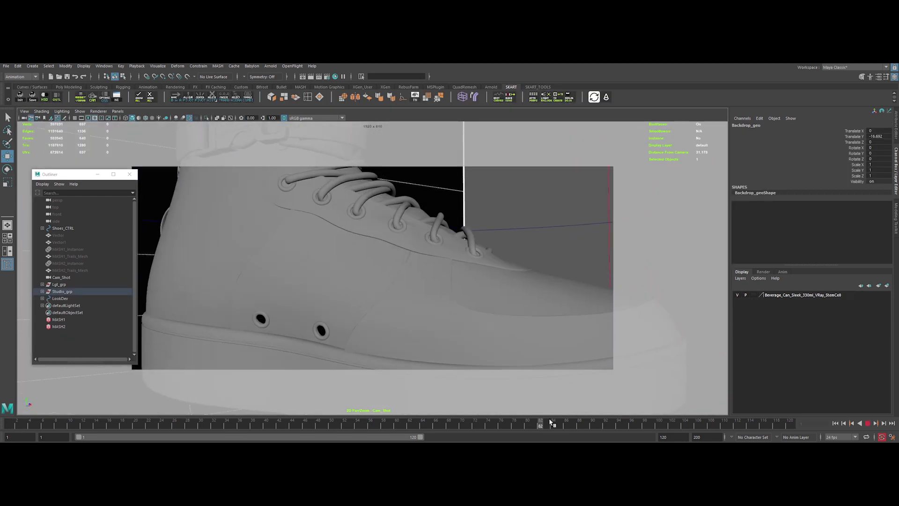
drag(552, 423, 252, 426)
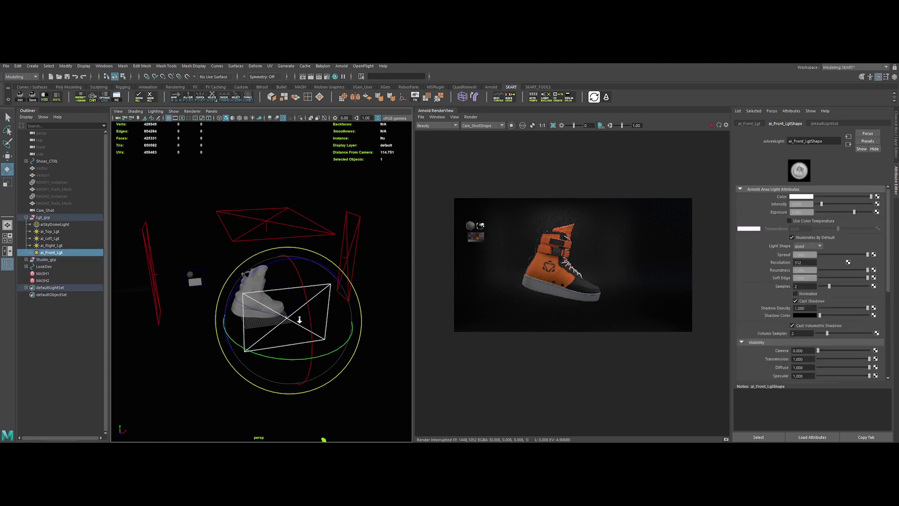
Step: Reposition the ai_Front_Lgt area light in front of the shoe and start the Arnold preview render
drag(282, 359, 277, 313)
key(w)
key(r)
key(w)
click(711, 126)
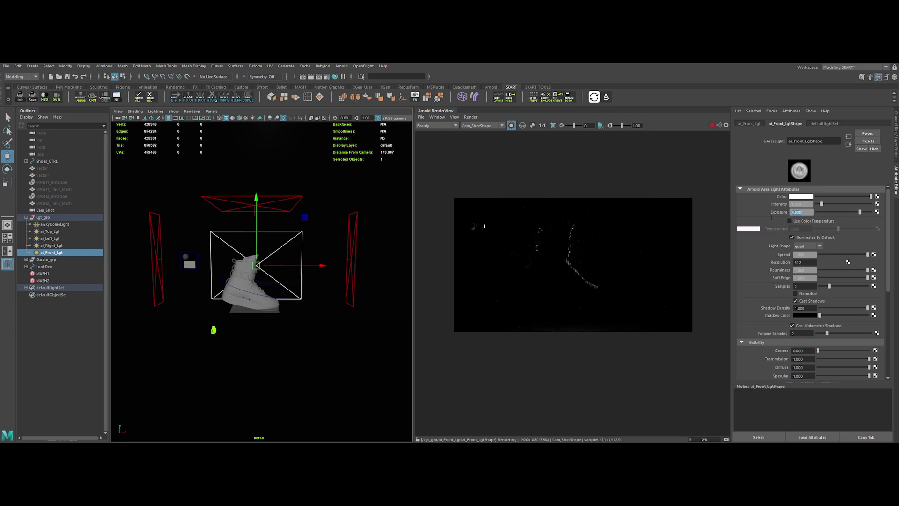
Step: Refine the area light's placement and exposure while checking the shoe in the Arnold preview
scroll(562, 278, up, 3)
scroll(259, 282, up, 3)
mouse_move(238, 262)
mouse_down()
mouse_move(289, 276)
mouse_move(253, 263)
mouse_up()
click(251, 261)
key(ctrl+z)
drag(238, 199, 237, 185)
alt+drag(311, 277, 262, 272)
click(366, 253)
drag(803, 212, 750, 219)
Step: Hide the ai_Top_Lgt area light above the shoe
alt+drag(406, 269, 364, 282)
alt+drag(234, 295, 335, 311)
shift+click(288, 303)
click(300, 212)
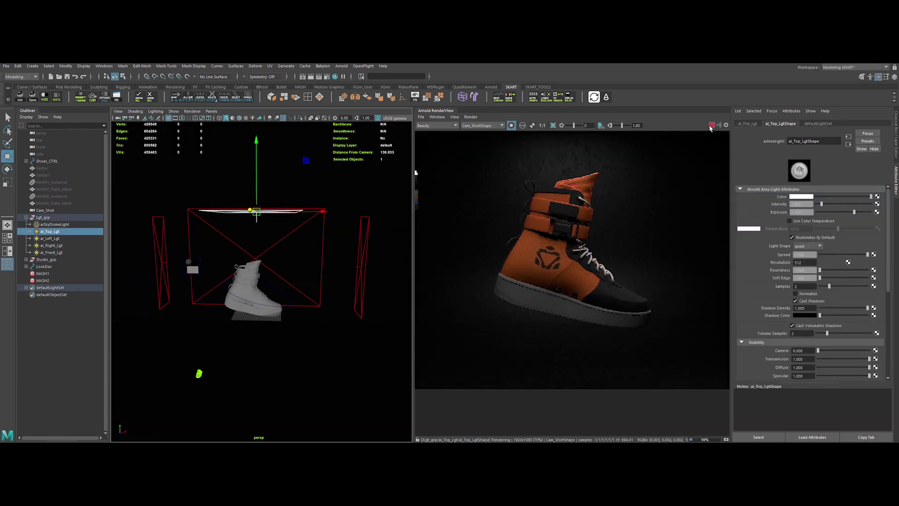
key(ctrl+h)
Step: Rotate the ai_Left_Lgt area light to lie nearly flat and move it beneath the shoe
click(162, 262)
key(e)
drag(205, 285, 173, 256)
key(w)
alt+drag(210, 304, 358, 317)
alt+drag(358, 323, 311, 328)
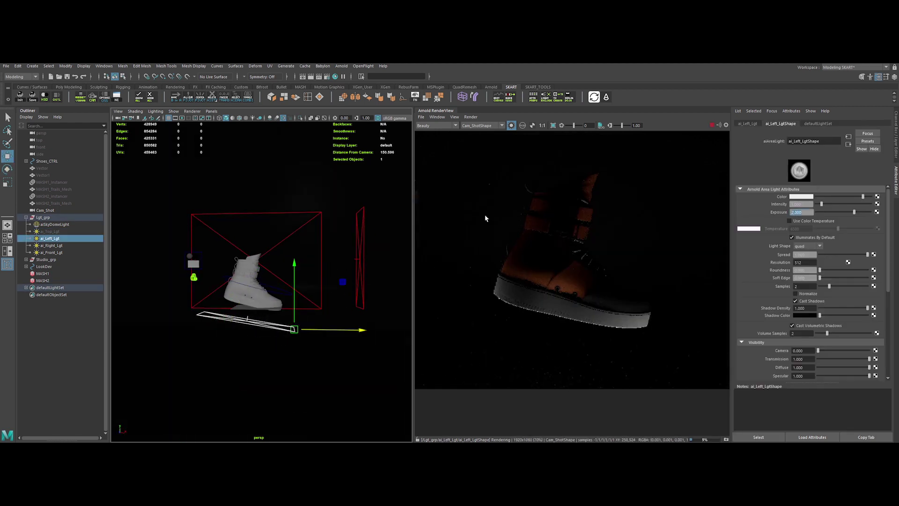
alt+drag(281, 243, 309, 262)
Step: Inspect the placement of the front, right and lower area lights around the shoe
click(324, 222)
shift+click(373, 234)
shift+click(249, 331)
alt+drag(313, 338, 338, 257)
click(269, 328)
shift+click(352, 262)
shift+click(315, 259)
scroll(328, 284, down, 1)
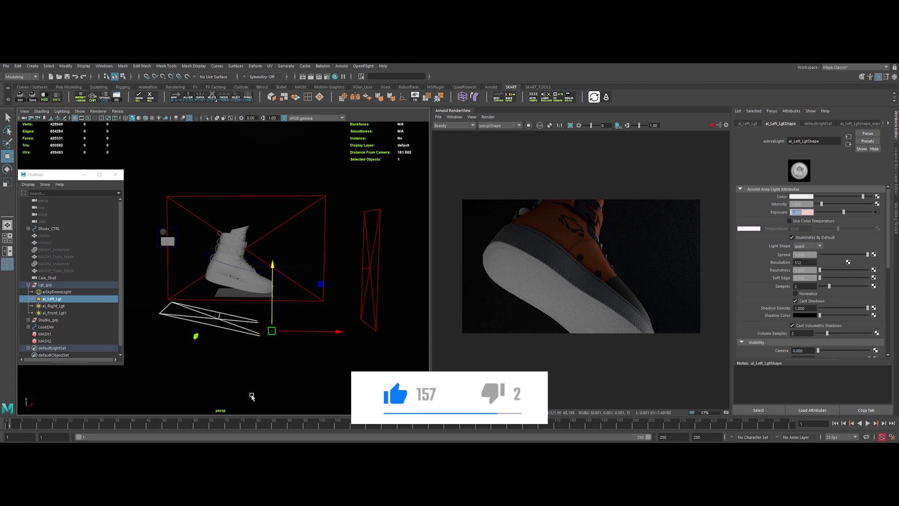
Step: Scrub through the animation to check the shoe's lighting in the Arnold preview at different frames
click(257, 422)
click(345, 424)
click(10, 424)
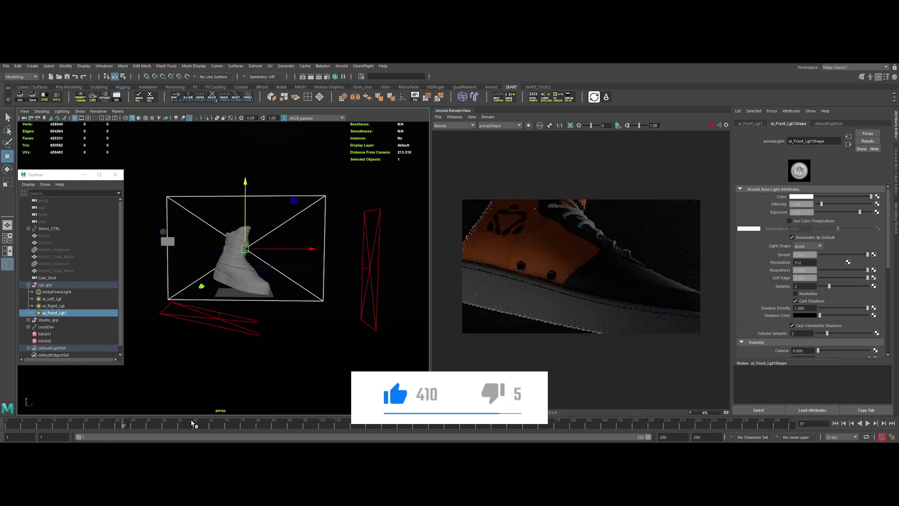
drag(220, 419, 605, 428)
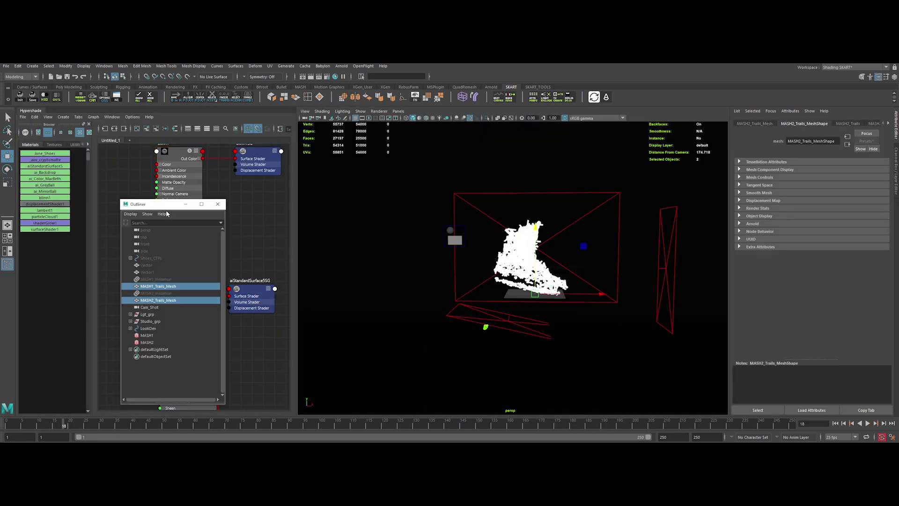
Step: Rename the Arnold surface material of the MASH trail meshes as ai_Fx and raise its emission weight
text(ai_F)
key(Return)
key(Return)
click(798, 212)
click(793, 196)
click(800, 340)
click(793, 323)
drag(815, 333, 871, 333)
click(607, 97)
shift+drag(469, 185, 583, 272)
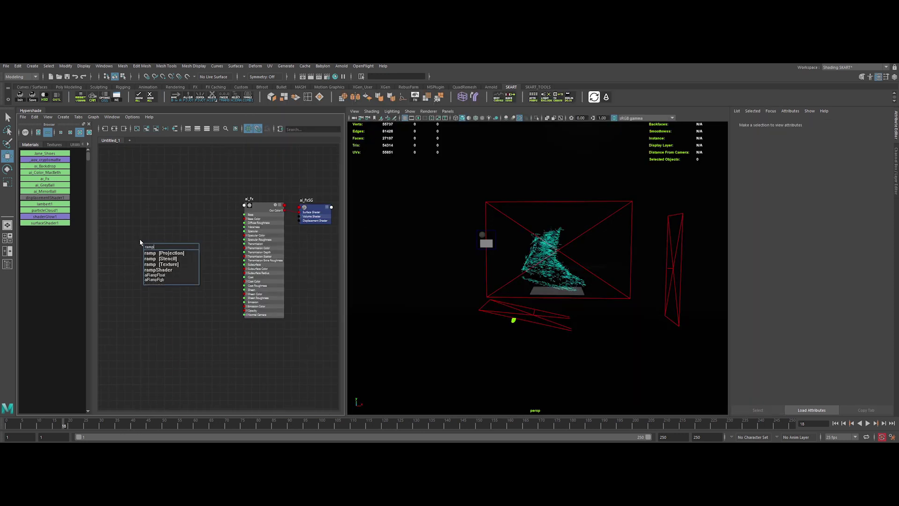
Step: Create a ramp texture and connect its colour output to the Base Color and Emission Color of ai_Fx
key(Down)
key(Down)
key(Return)
mouse_move(142, 244)
mouse_down()
mouse_move(125, 244)
mouse_move(148, 245)
mouse_move(152, 231)
mouse_up()
drag(174, 235, 192, 232)
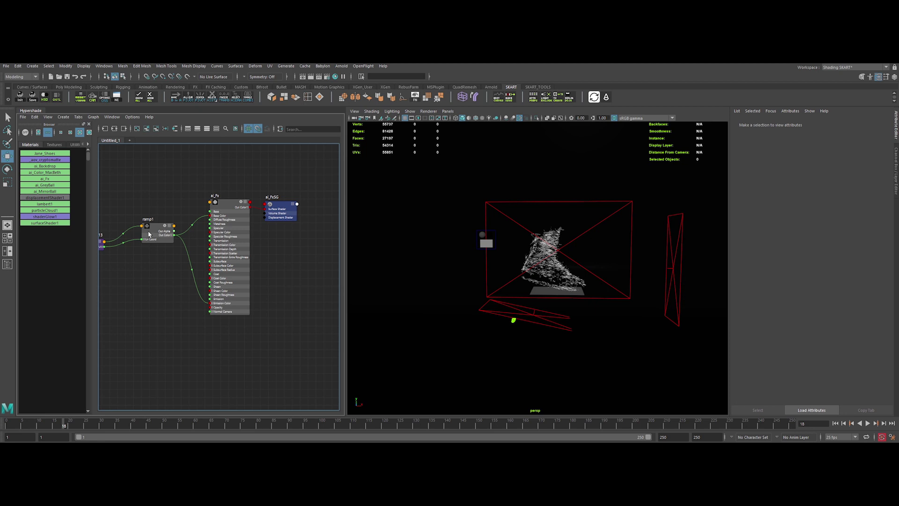
Step: Colour the ramp texture's stops for the trails with a warm orange-to-red gradient
click(801, 257)
click(779, 237)
click(800, 256)
click(803, 219)
mouse_move(858, 244)
mouse_down()
mouse_move(867, 255)
mouse_move(857, 266)
mouse_move(870, 255)
mouse_up()
click(799, 256)
click(752, 251)
Step: Refine the ramp's colour stops, keeping orange on one side and placing the dark red stop at position 0.679
click(866, 219)
click(803, 258)
click(811, 194)
click(756, 213)
drag(866, 218, 787, 219)
drag(803, 218, 866, 219)
drag(787, 219, 805, 219)
click(806, 257)
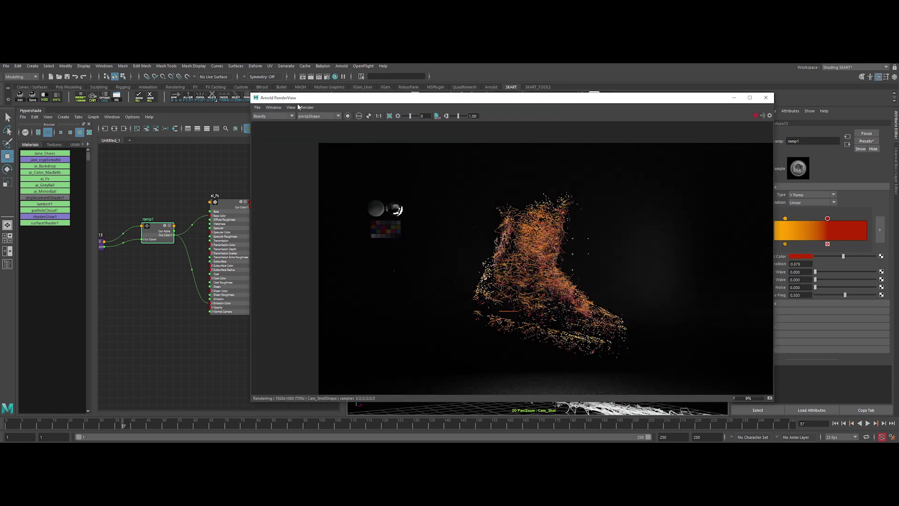
Step: Preview the glowing trails in Arnold and limit the render to a crop region over the shoe for close inspection
click(305, 108)
click(321, 130)
scroll(661, 224, down, 1)
middle_drag(662, 225, 604, 220)
click(389, 116)
scroll(709, 184, up, 2)
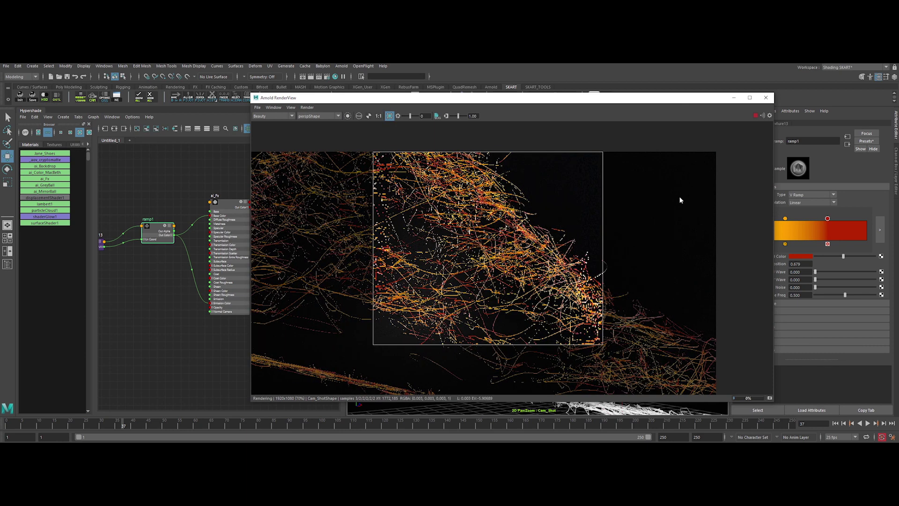